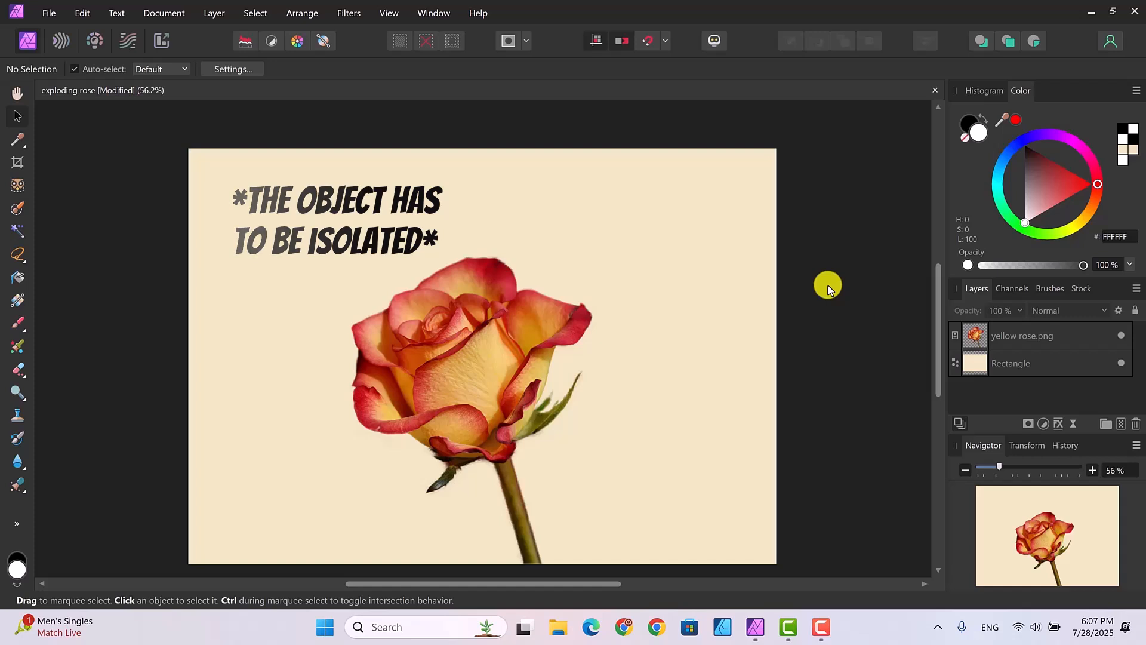
Step: Duplicate the yellow rose.png layer
{"action": "left_click", "coordinate": [1021, 338]}
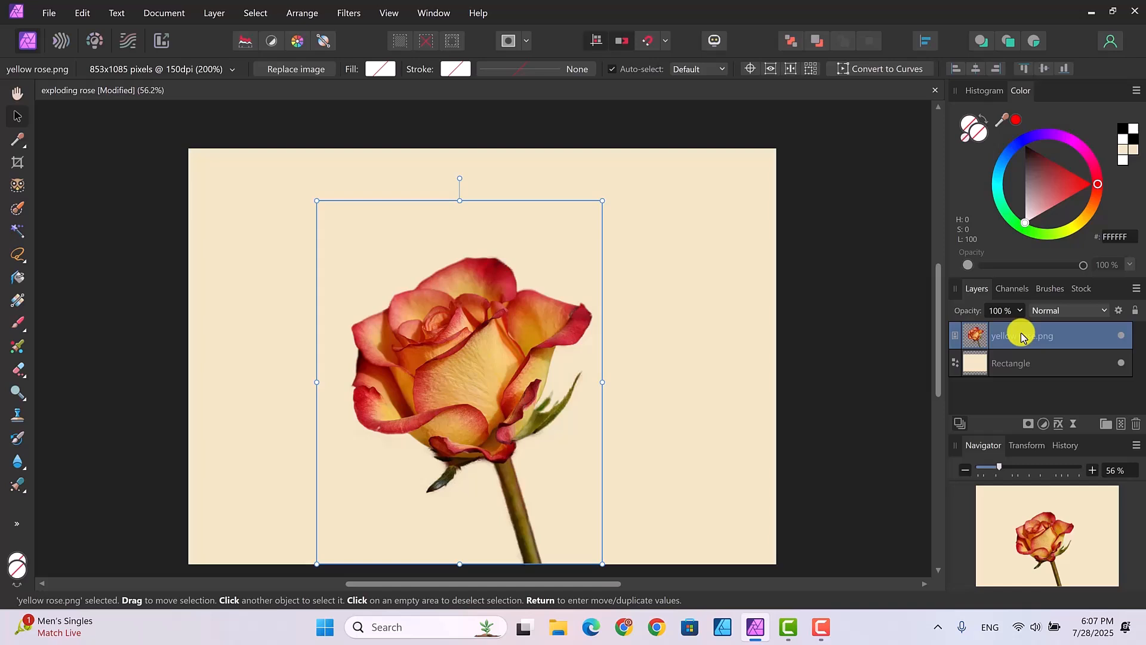
{"action": "key", "text": "ctrl+j"}
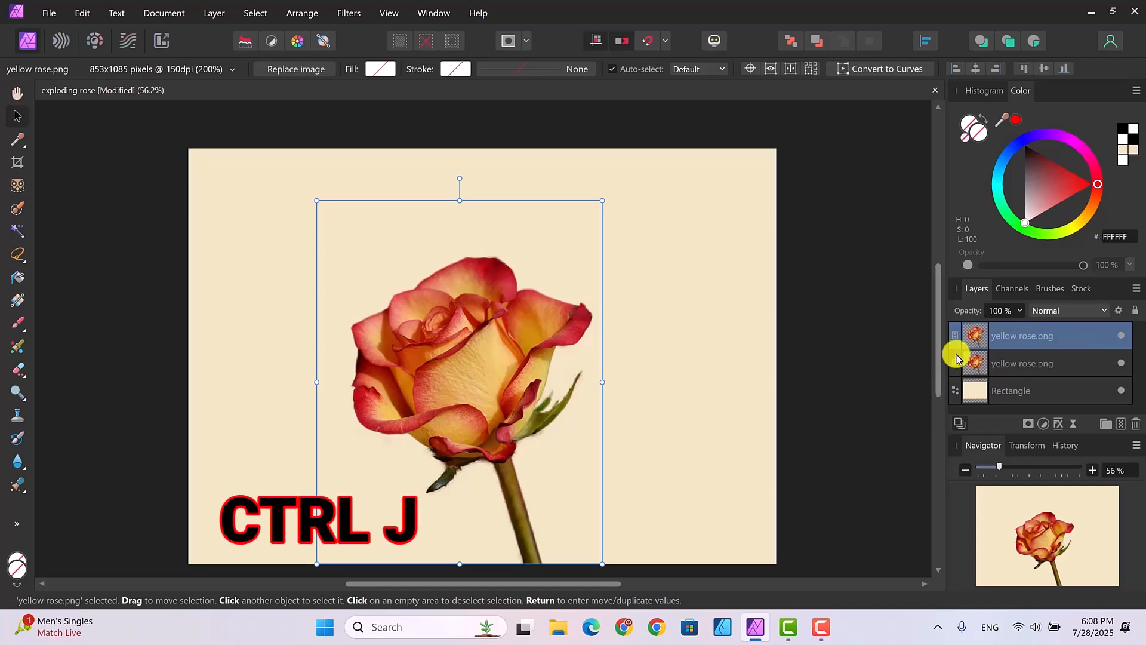
{"action": "right_click", "coordinate": [1015, 338]}
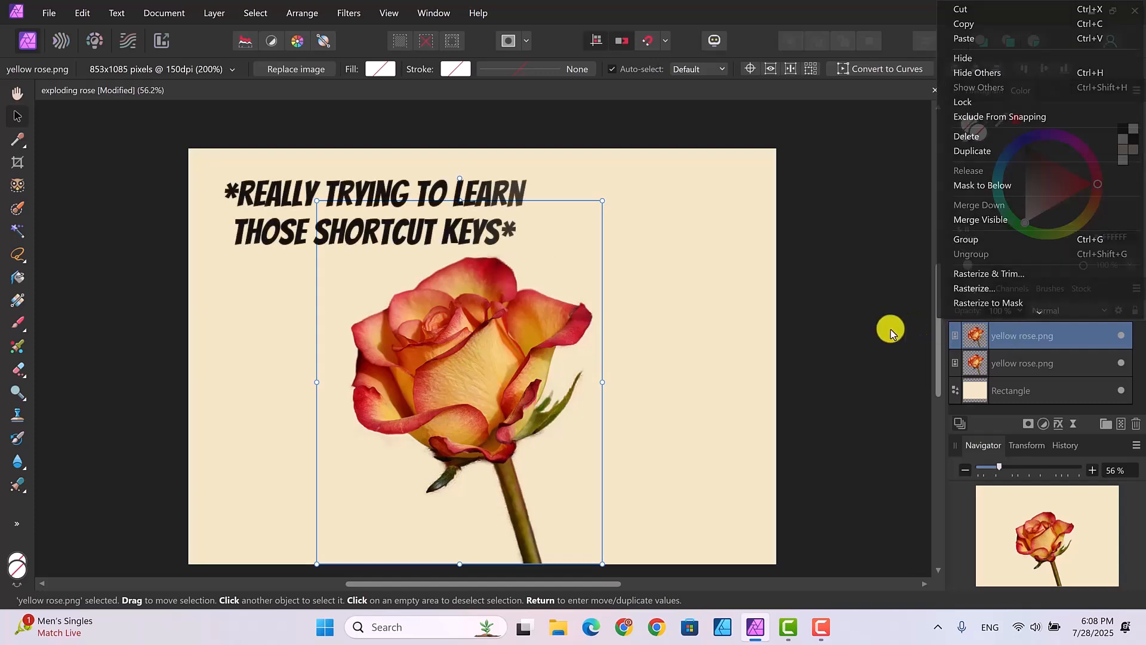
{"action": "left_click", "coordinate": [890, 331]}
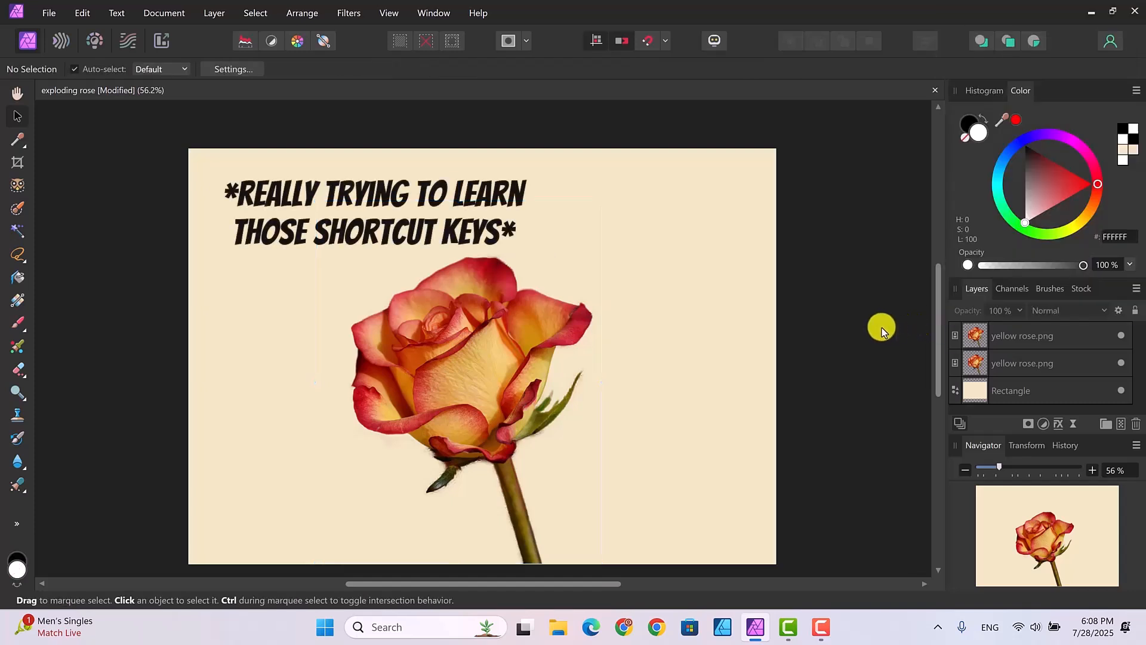
Step: Distort the upper rose copy with the single-plane Perspective tool, grid shown, stretching it toward the canvas's upper-right corner, and apply it
{"action": "left_click", "coordinate": [1016, 336]}
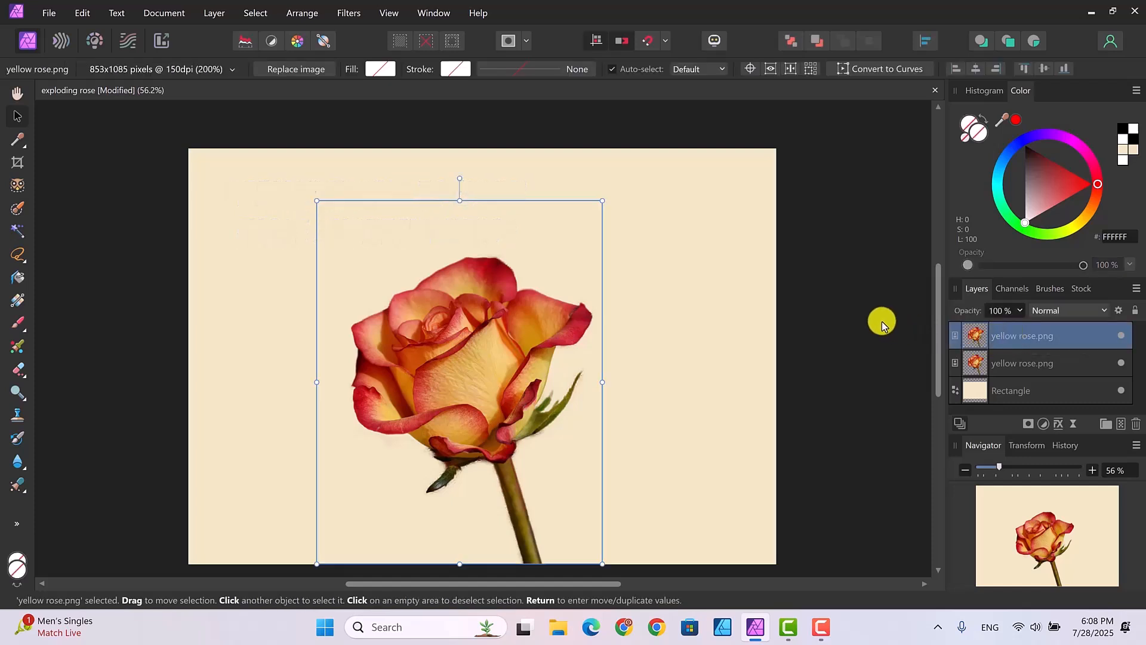
{"action": "left_click", "coordinate": [16, 525]}
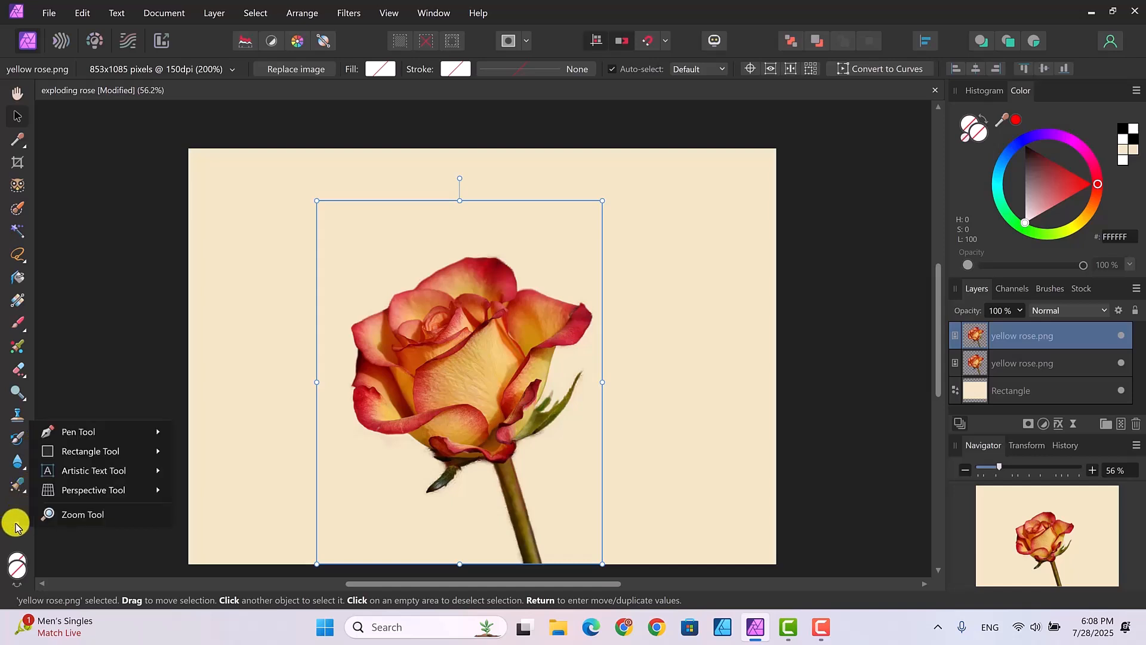
{"action": "mouse_move", "coordinate": [102, 490]}
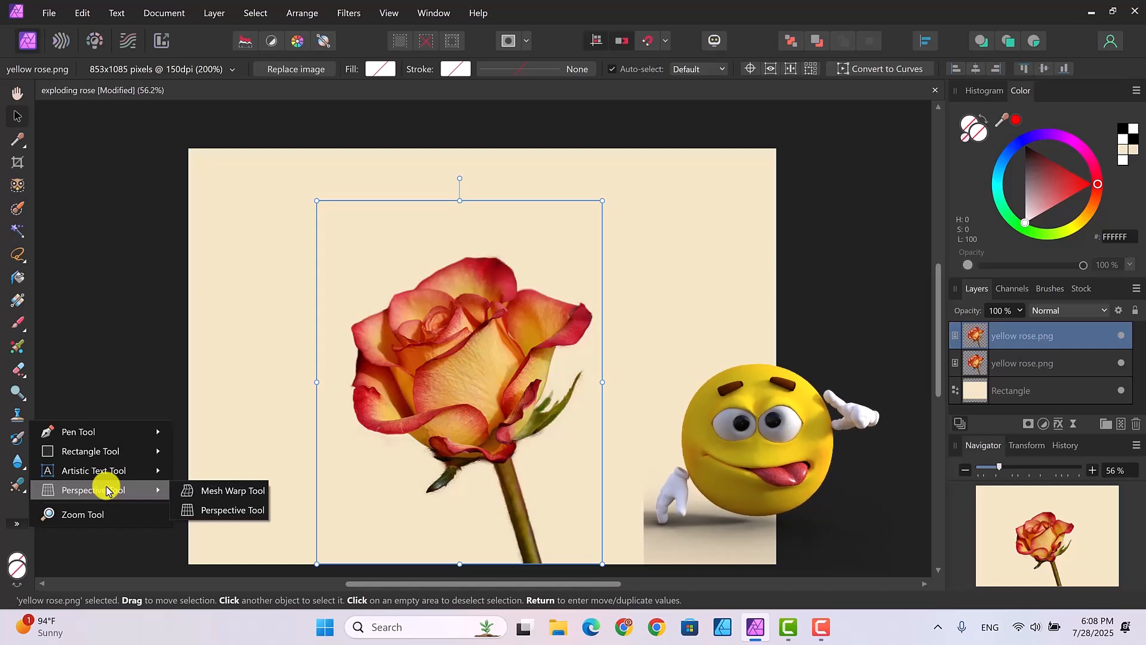
{"action": "left_click", "coordinate": [221, 512]}
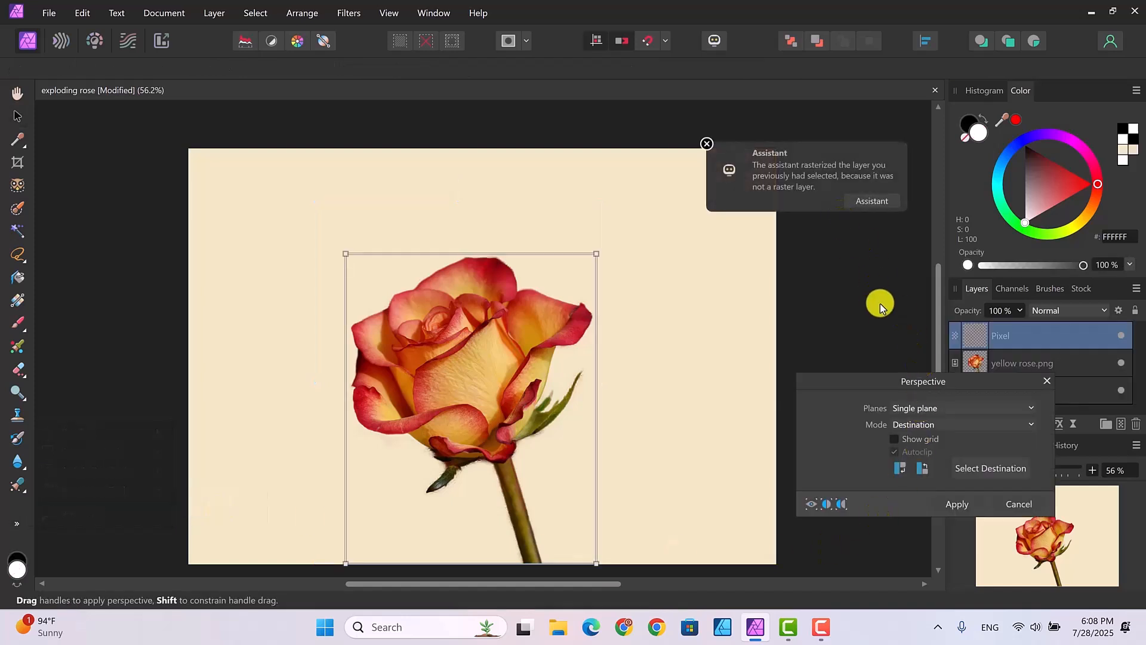
{"action": "left_click", "coordinate": [894, 438]}
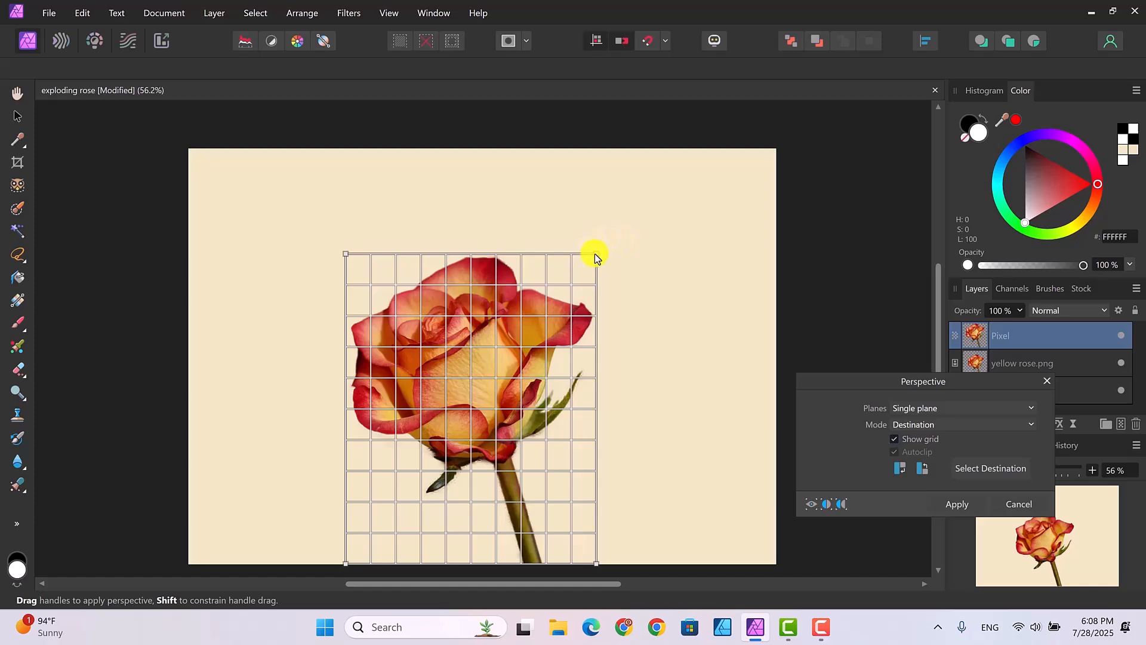
{"action": "left_click_drag", "start_coordinate": [595, 254], "coordinate": [814, 125]}
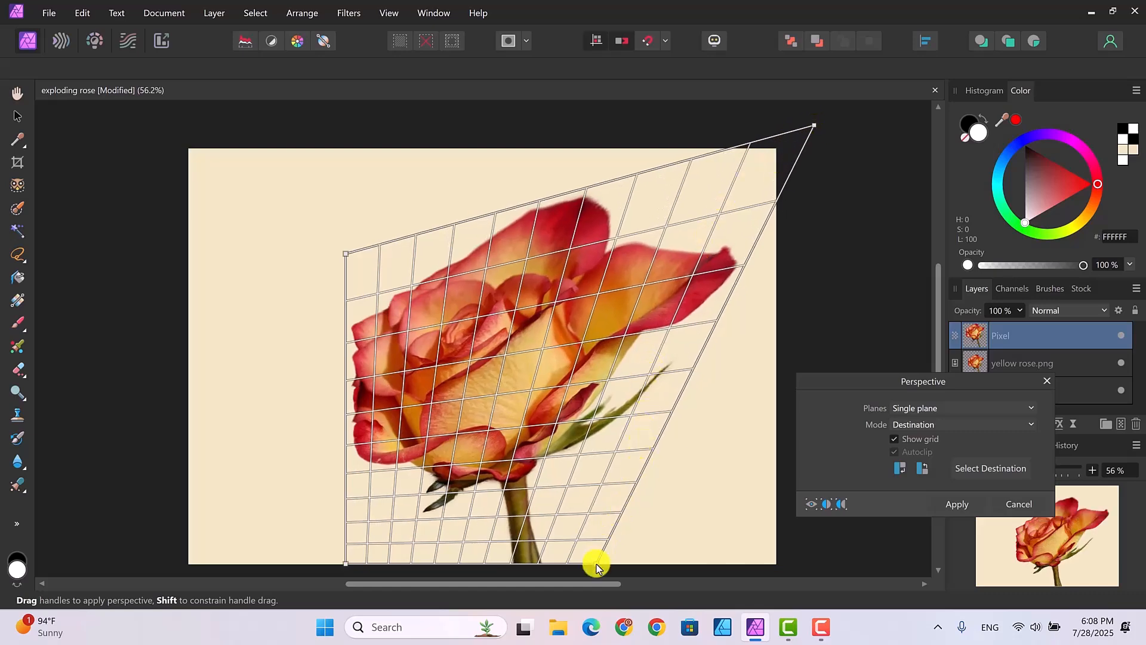
{"action": "left_click_drag", "start_coordinate": [597, 563], "coordinate": [676, 561]}
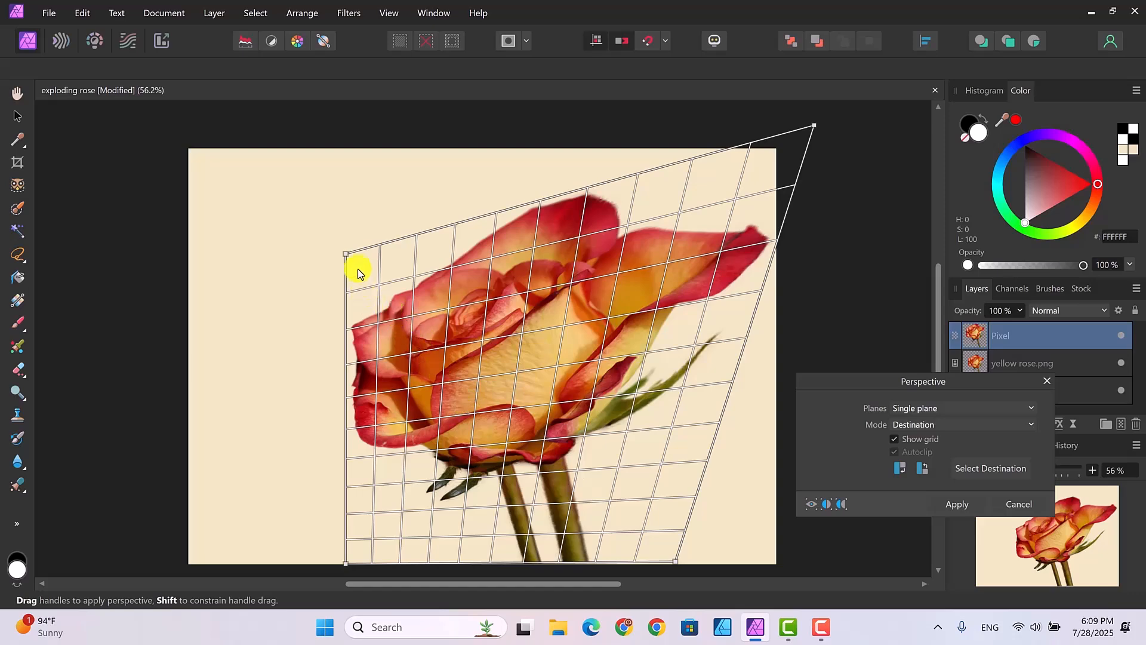
{"action": "left_click_drag", "start_coordinate": [347, 251], "coordinate": [404, 295]}
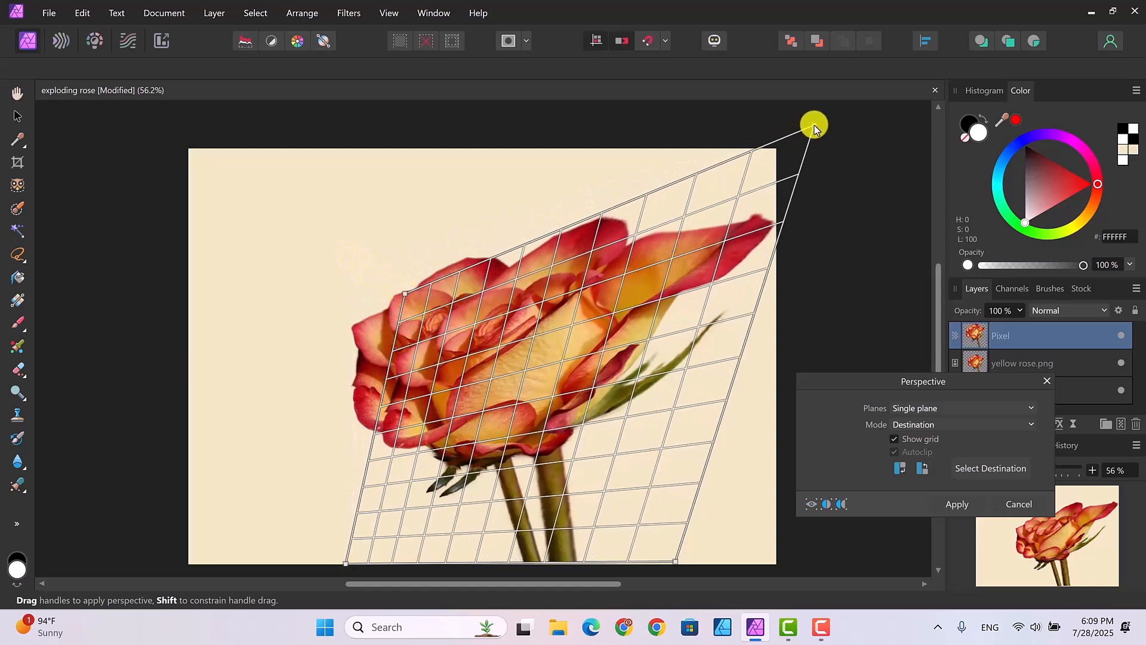
{"action": "left_click_drag", "start_coordinate": [814, 124], "coordinate": [817, 103]}
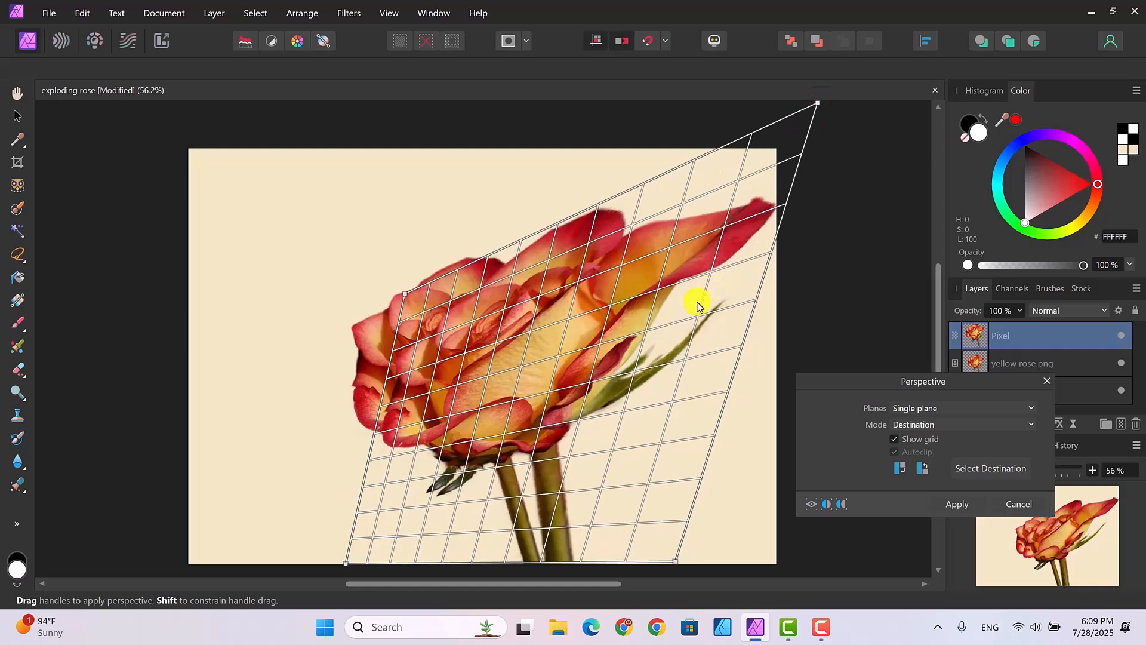
{"action": "left_click_drag", "start_coordinate": [404, 293], "coordinate": [413, 302]}
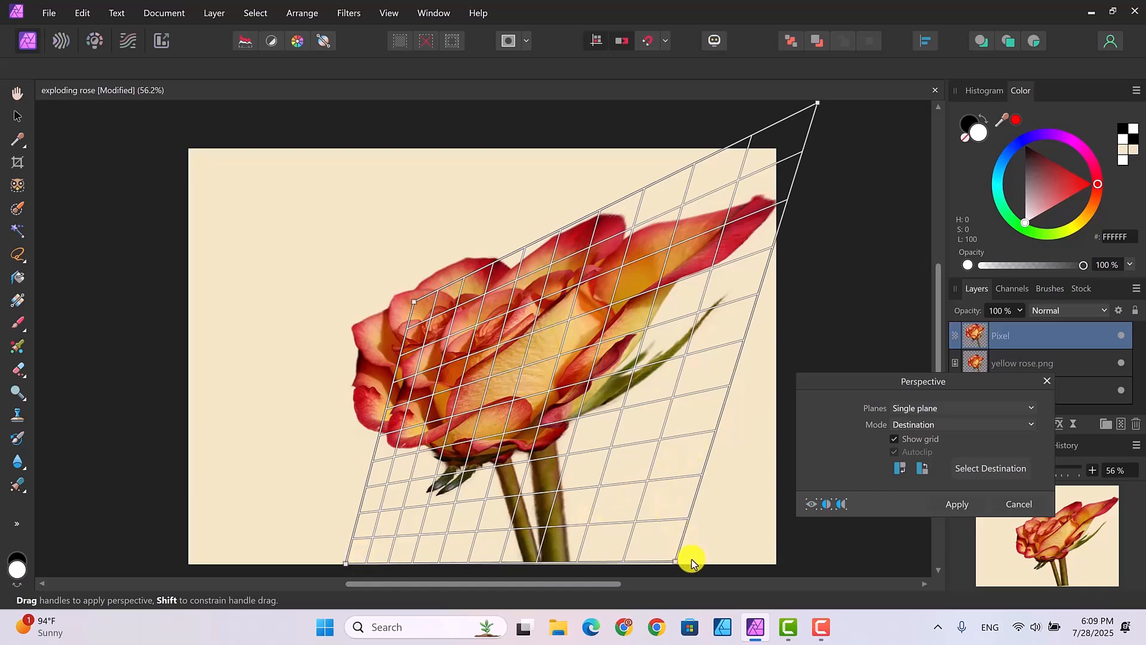
{"action": "left_click", "coordinate": [958, 507]}
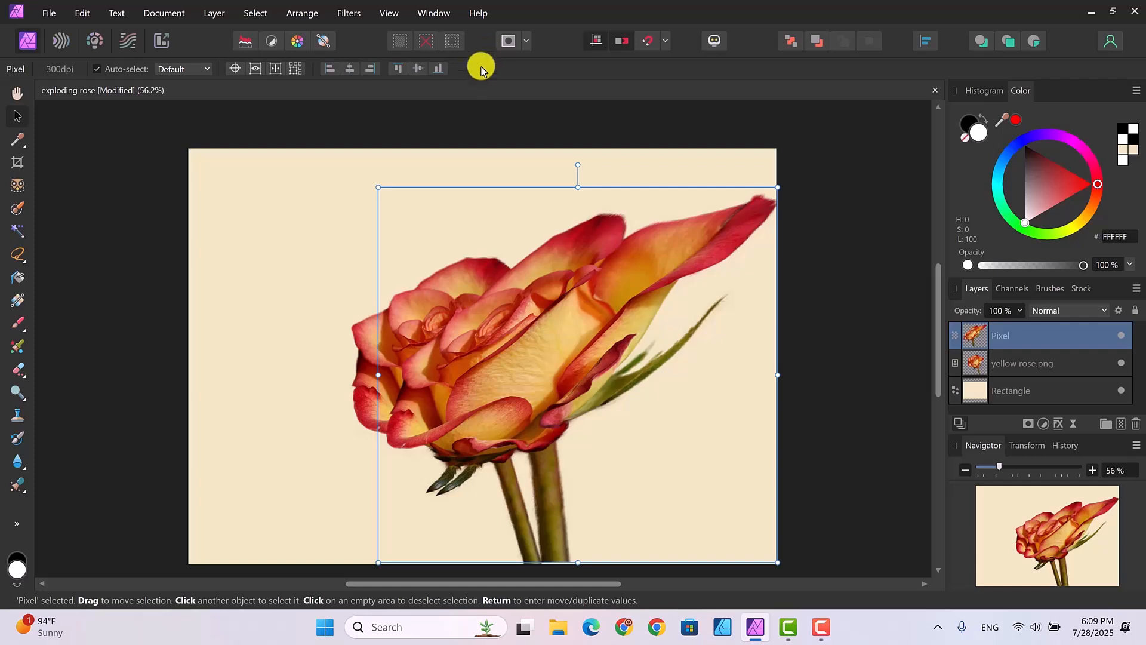
Step: Apply the Diffuse noise filter to the stretched rose layer at 40 % intensity
{"action": "left_click", "coordinate": [345, 13]}
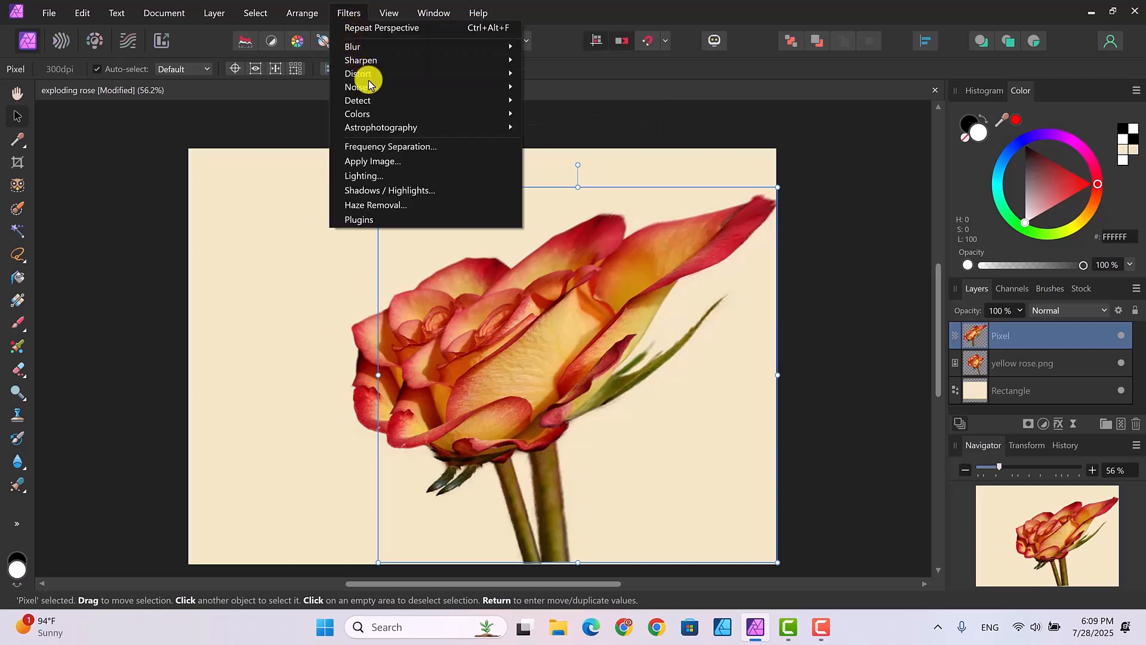
{"action": "mouse_move", "coordinate": [402, 88]}
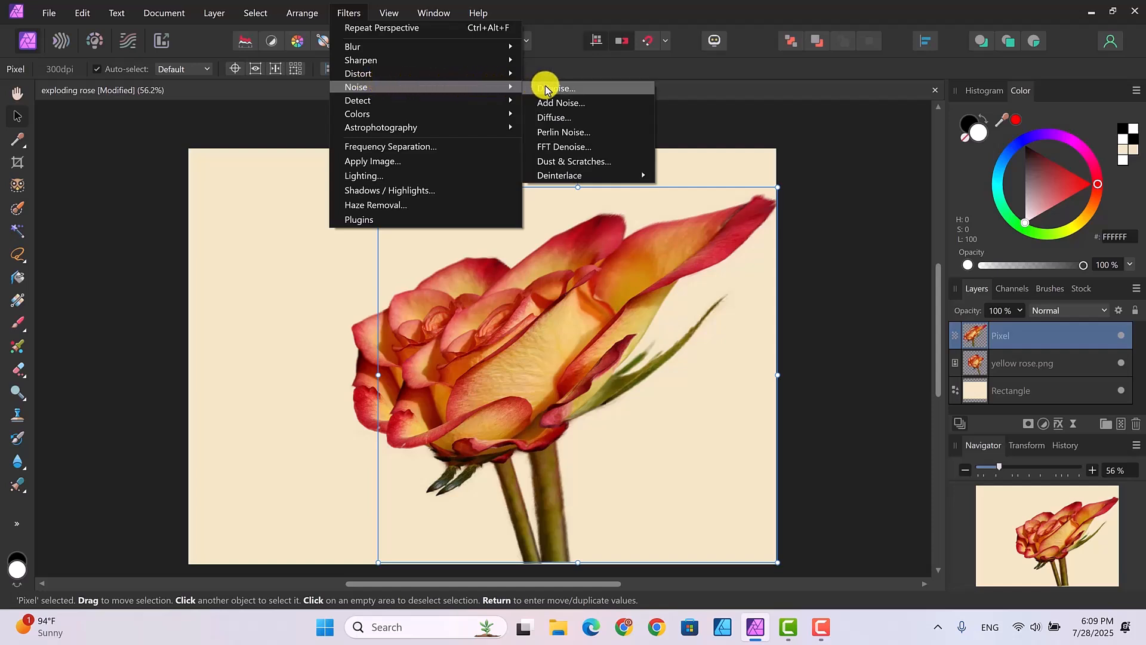
{"action": "left_click", "coordinate": [564, 118]}
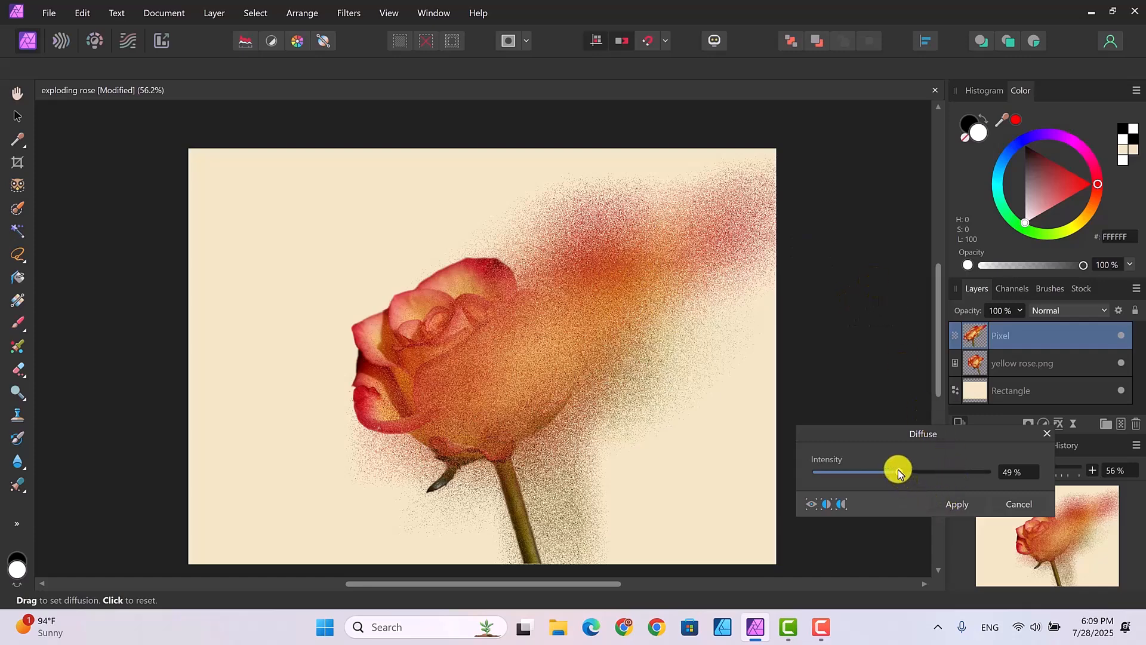
{"action": "mouse_move", "coordinate": [898, 469]}
{"action": "left_mouse_down"}
{"action": "mouse_move", "coordinate": [833, 473]}
{"action": "mouse_move", "coordinate": [985, 486]}
{"action": "left_mouse_up"}
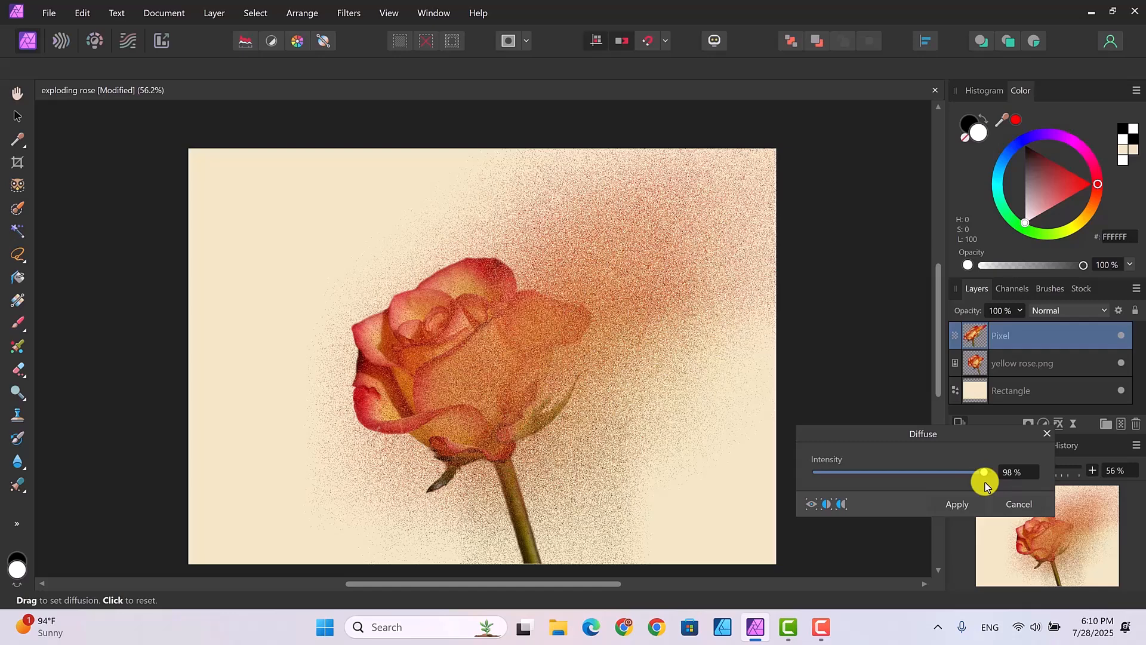
{"action": "left_click_drag", "start_coordinate": [969, 481], "coordinate": [885, 480]}
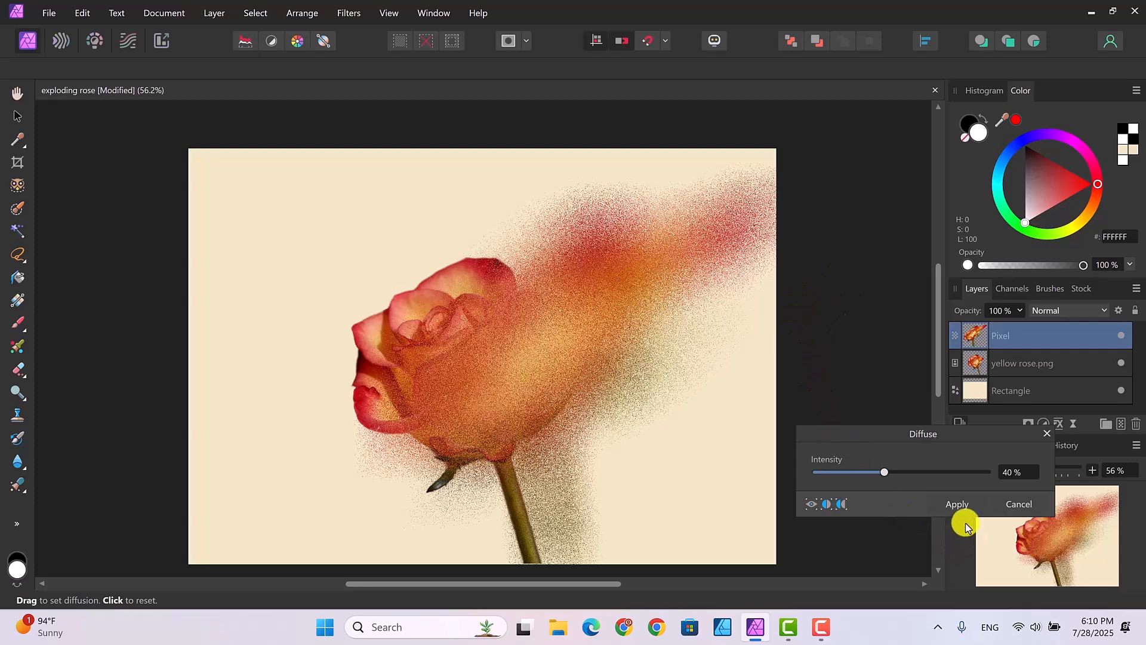
{"action": "left_click", "coordinate": [958, 503]}
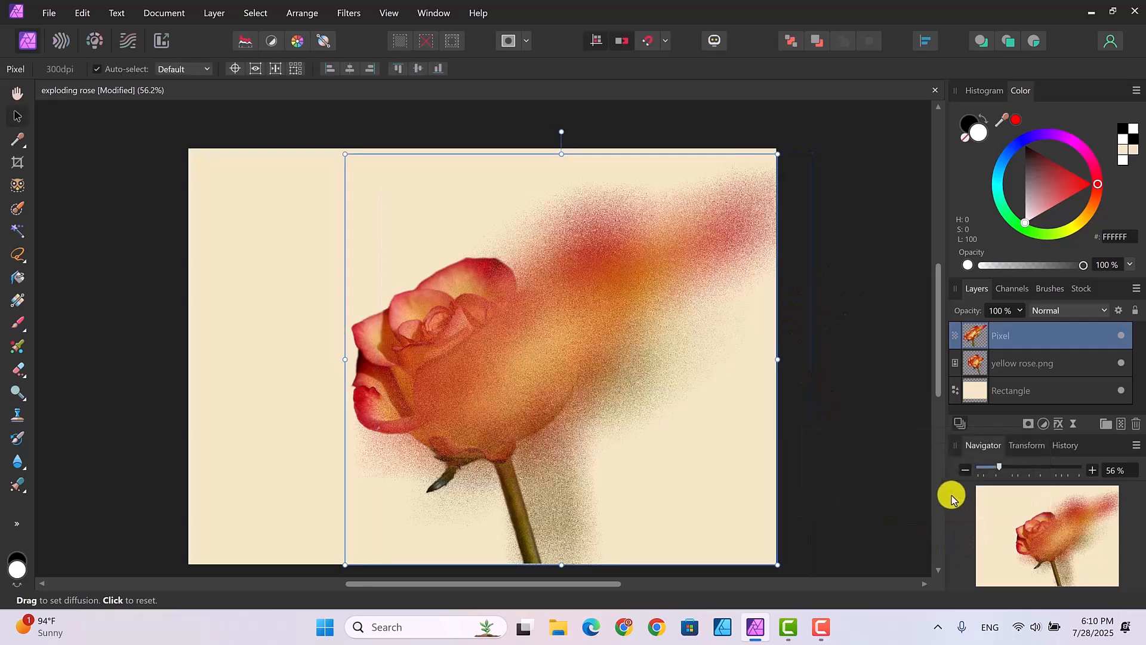
{"action": "left_click", "coordinate": [843, 374]}
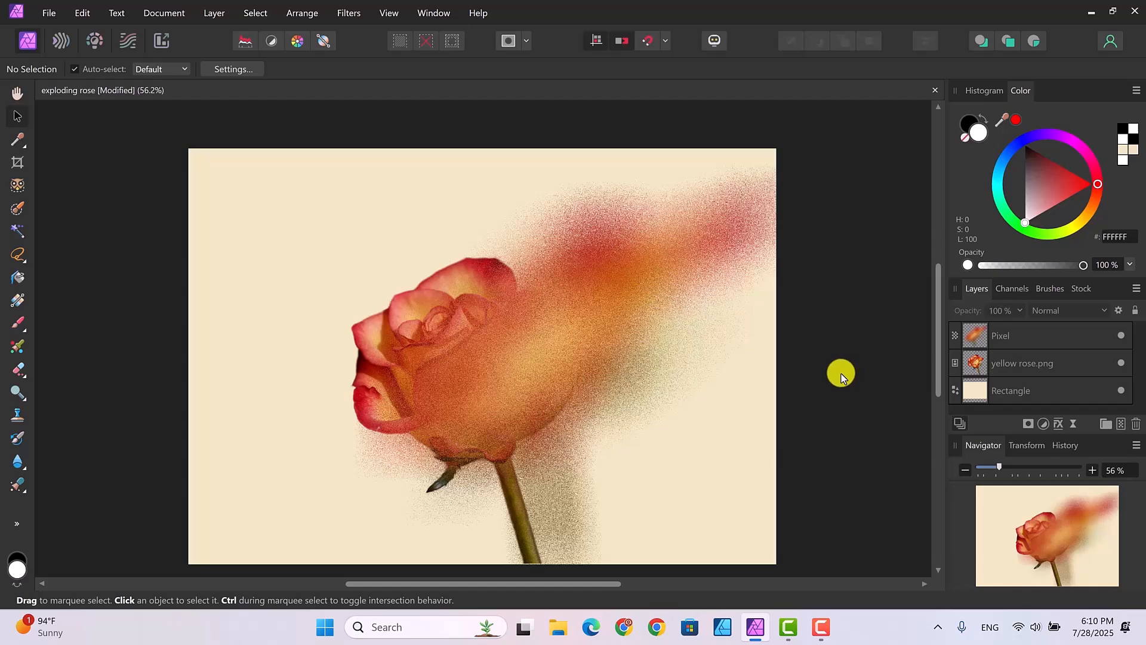
{"action": "left_click", "coordinate": [1041, 335]}
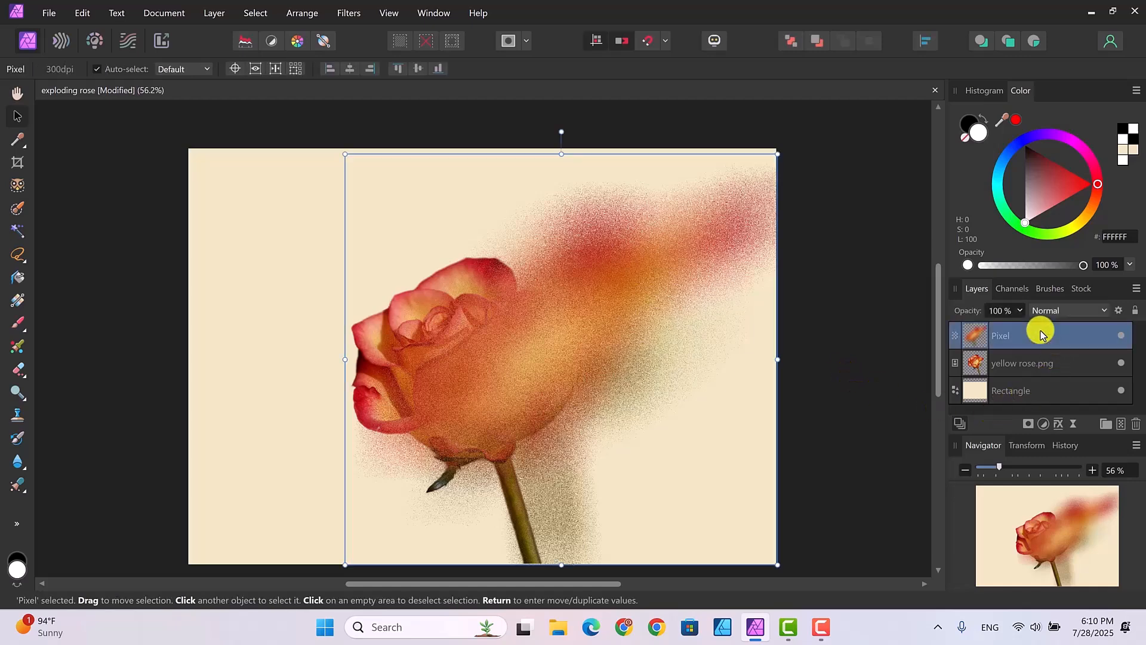
{"action": "left_click", "coordinate": [842, 383]}
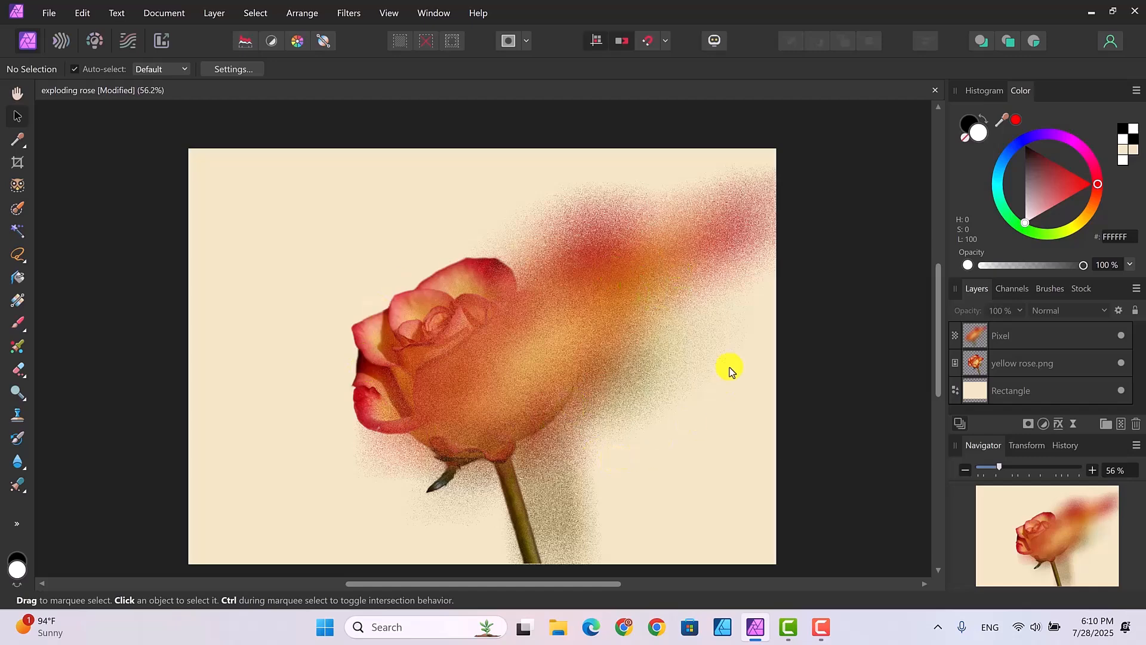
Step: Add a mask to the diffused Pixel layer and invert it to black to hide the scattered rose
{"action": "left_click", "coordinate": [1020, 341]}
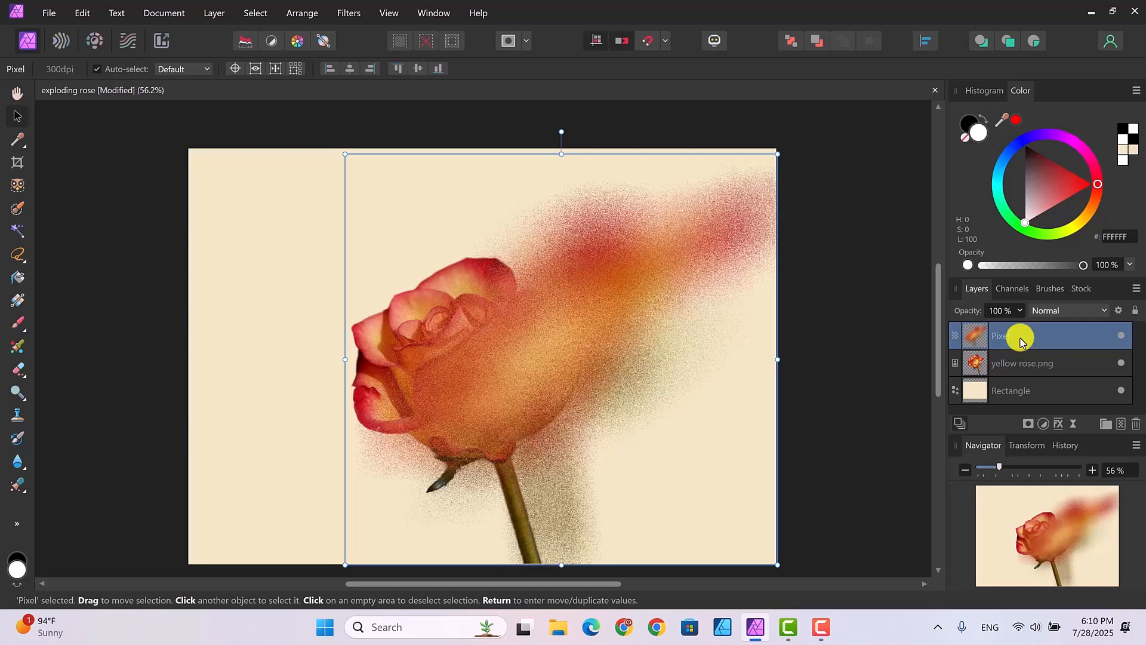
{"action": "left_click", "coordinate": [1026, 424]}
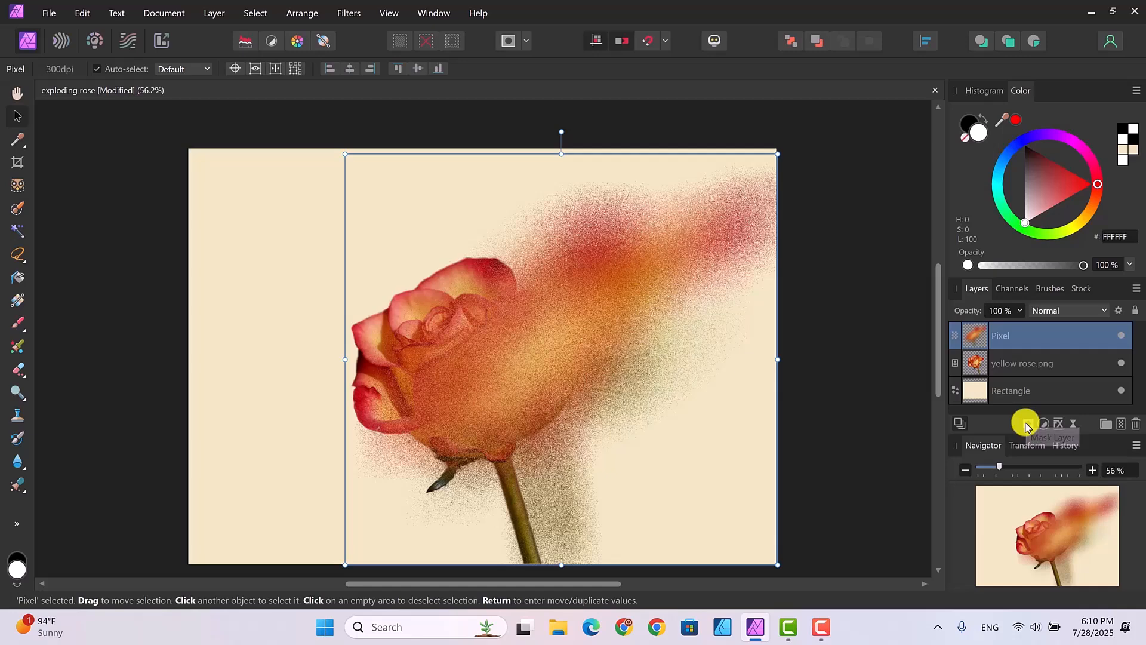
{"action": "left_click", "coordinate": [955, 340]}
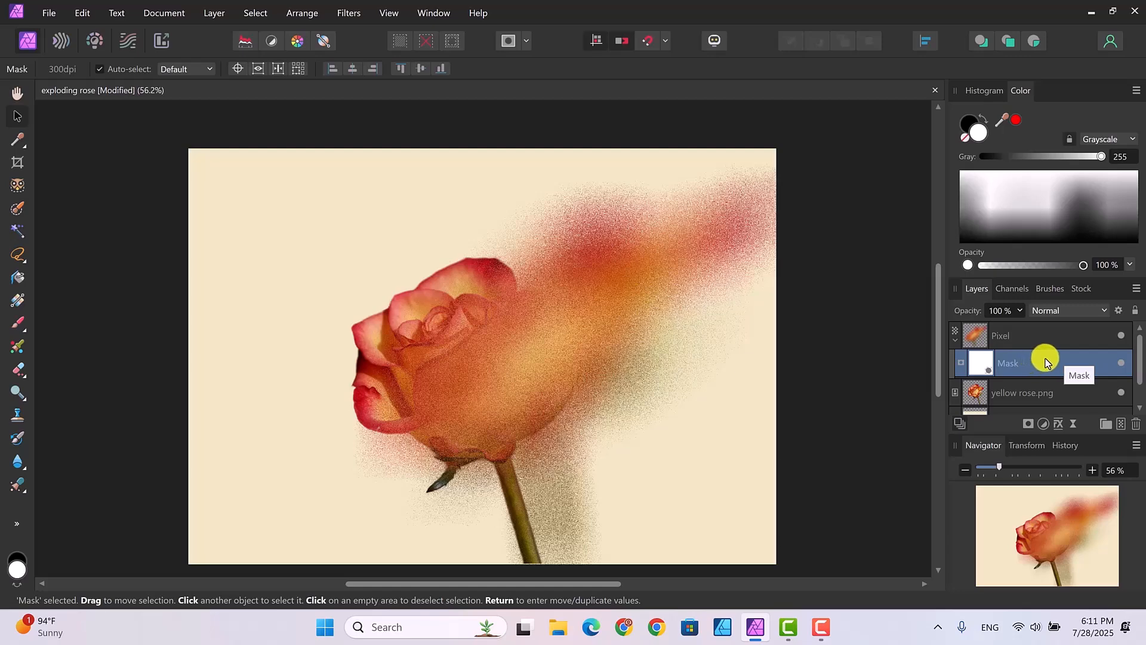
{"action": "left_click", "coordinate": [215, 12]}
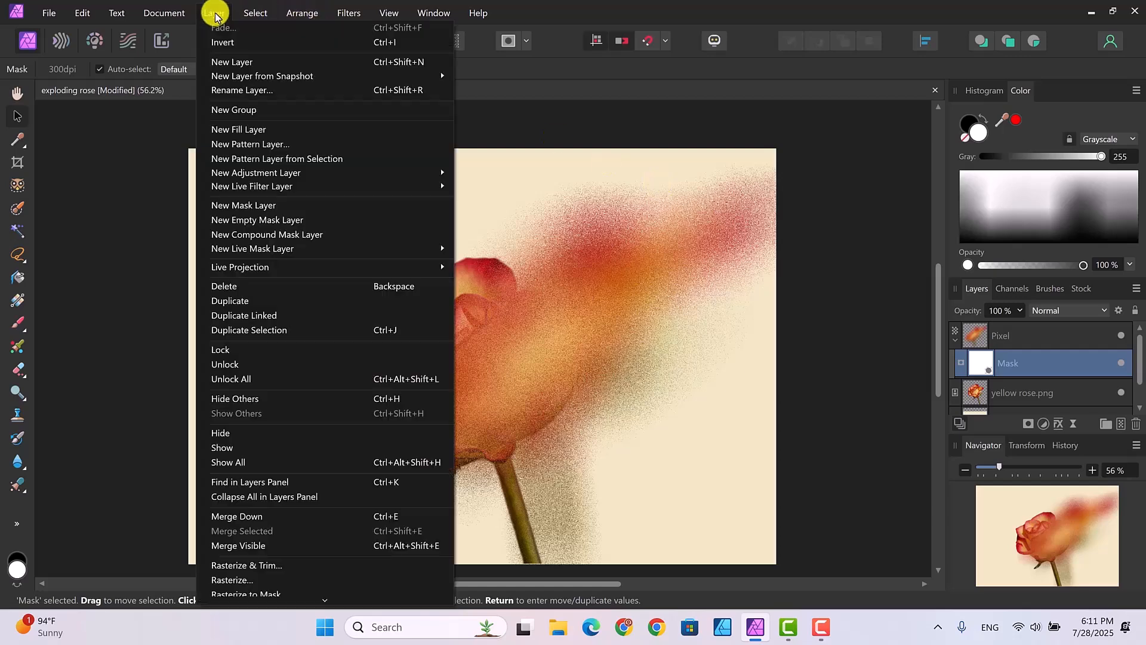
{"action": "left_click", "coordinate": [219, 42]}
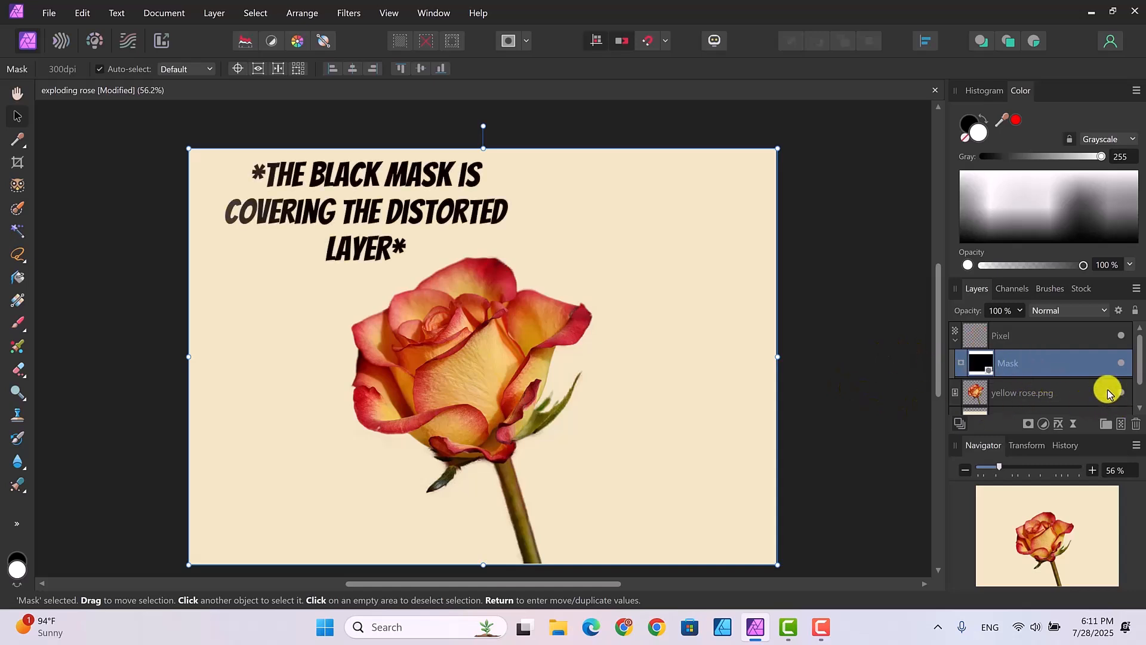
Step: Add a white mask to the yellow rose.png layer and expand the layer to list its mask
{"action": "left_click", "coordinate": [1080, 388]}
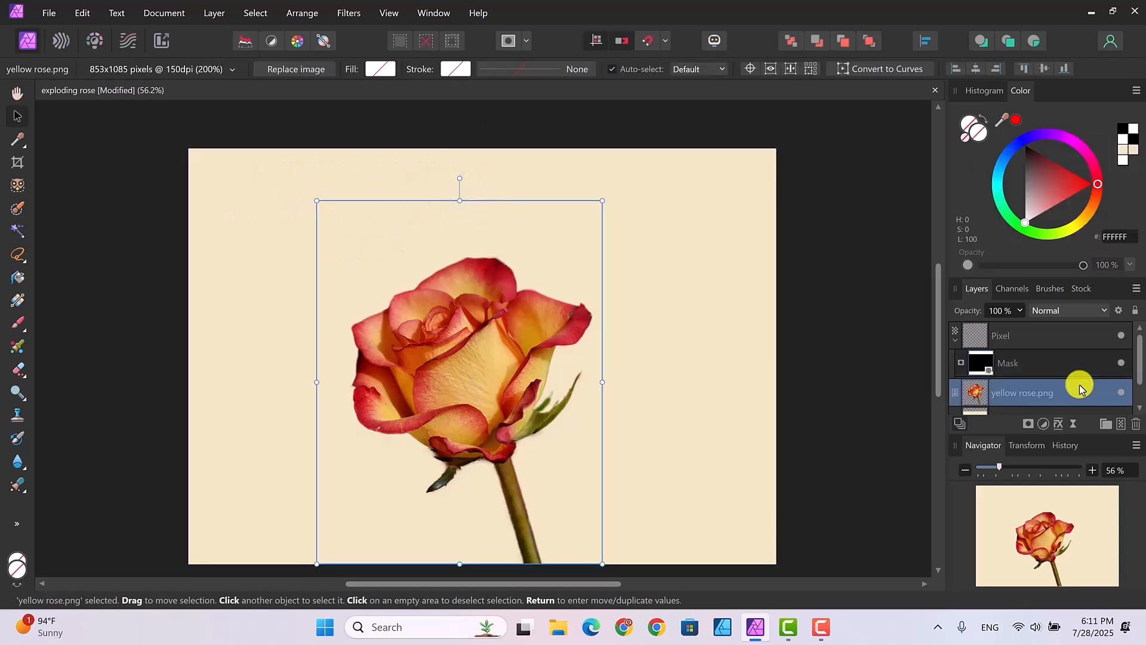
{"action": "left_click", "coordinate": [1026, 424]}
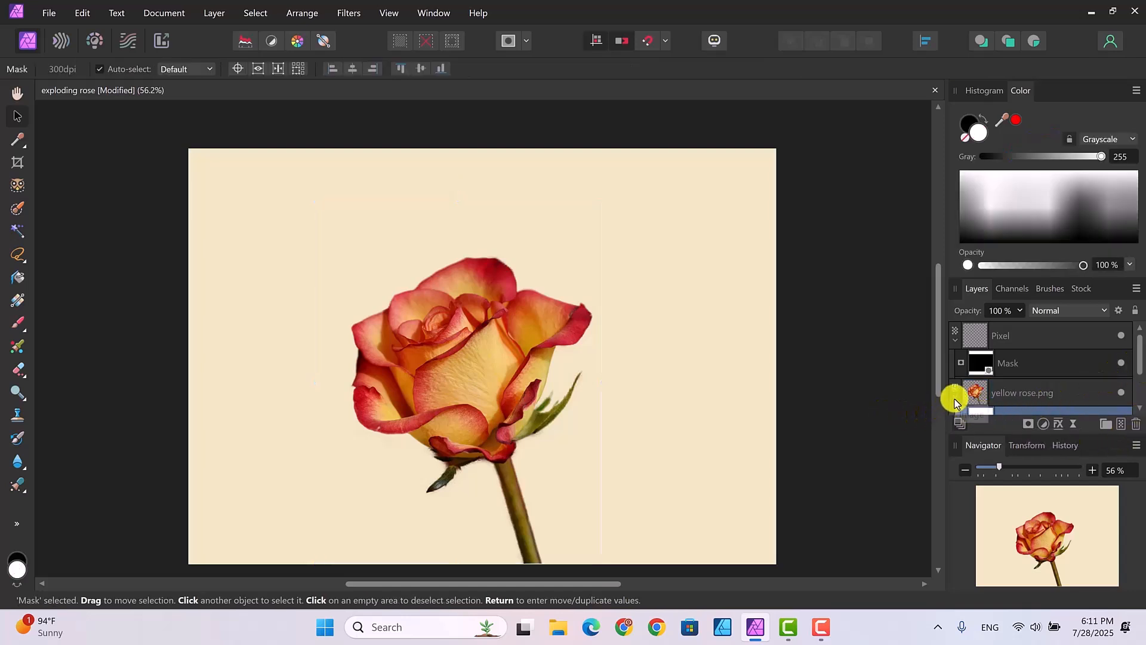
{"action": "left_click", "coordinate": [955, 398]}
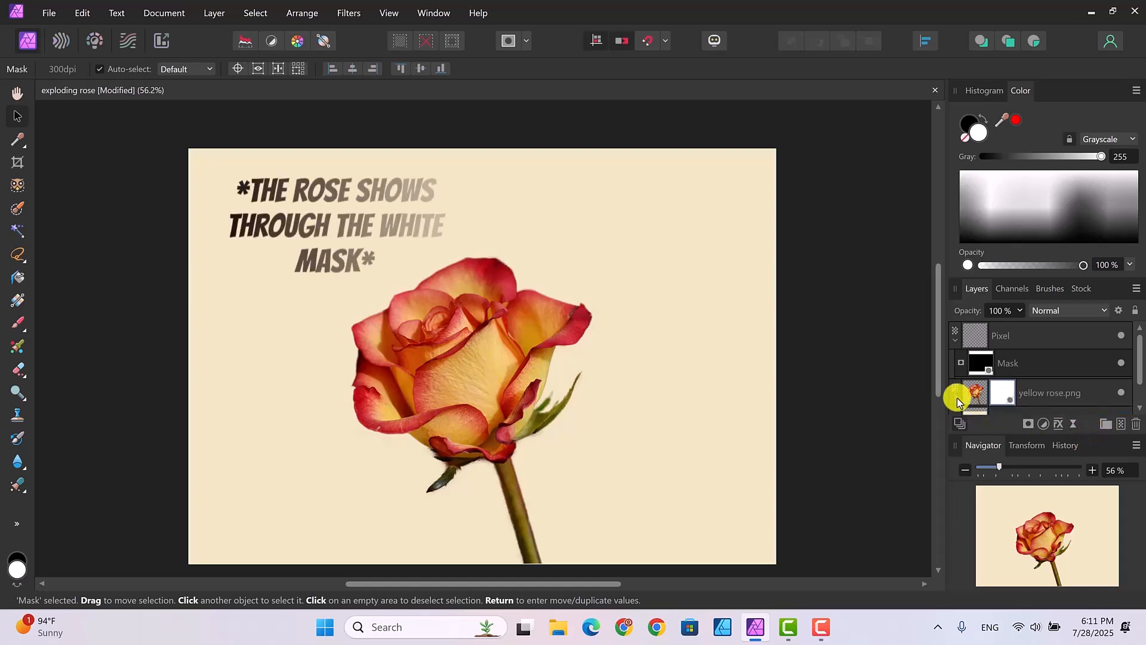
{"action": "left_click", "coordinate": [956, 397]}
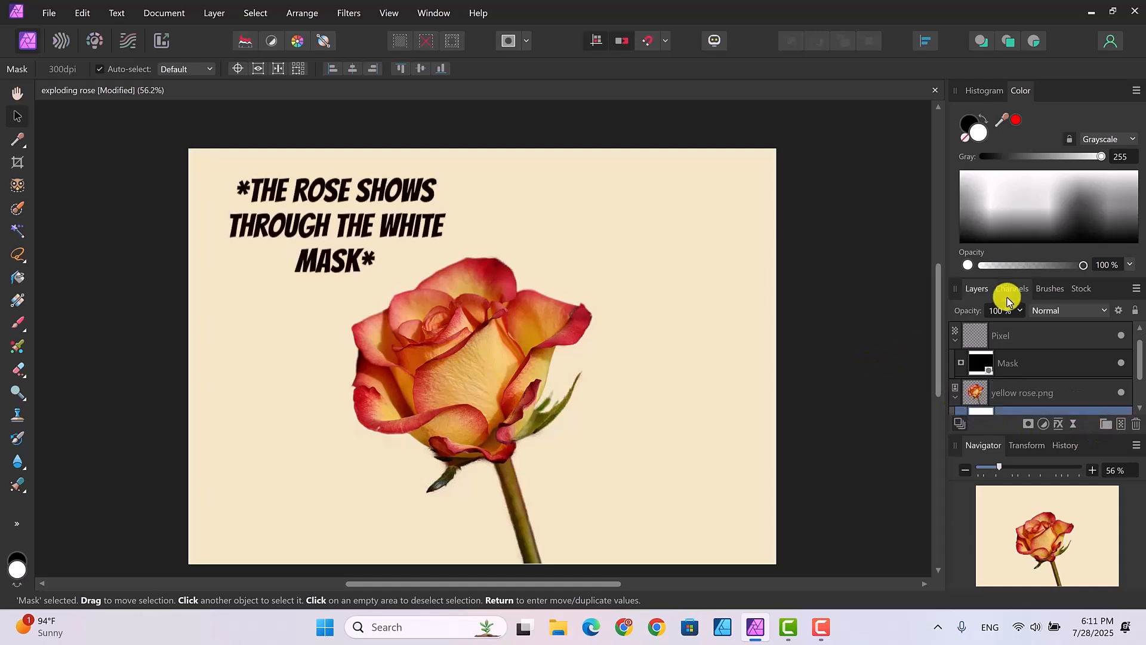
Step: Select the black mask of the Pixel layer and switch its visibility off and back on to preview the scattered rose
{"action": "left_click", "coordinate": [1037, 336]}
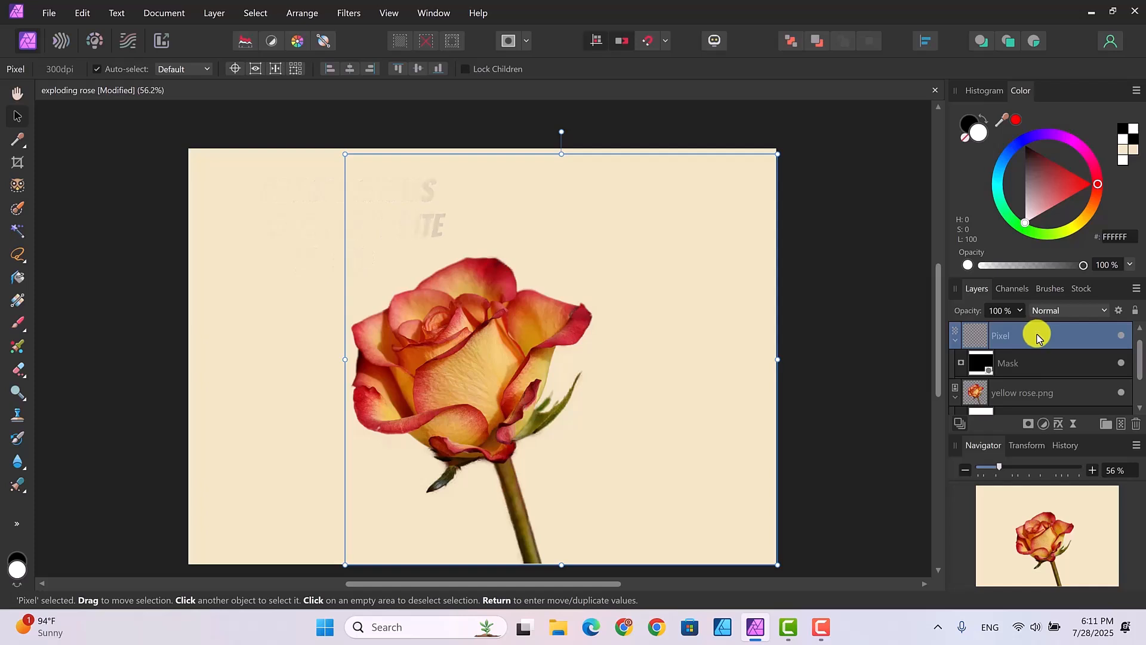
{"action": "left_click", "coordinate": [1033, 363]}
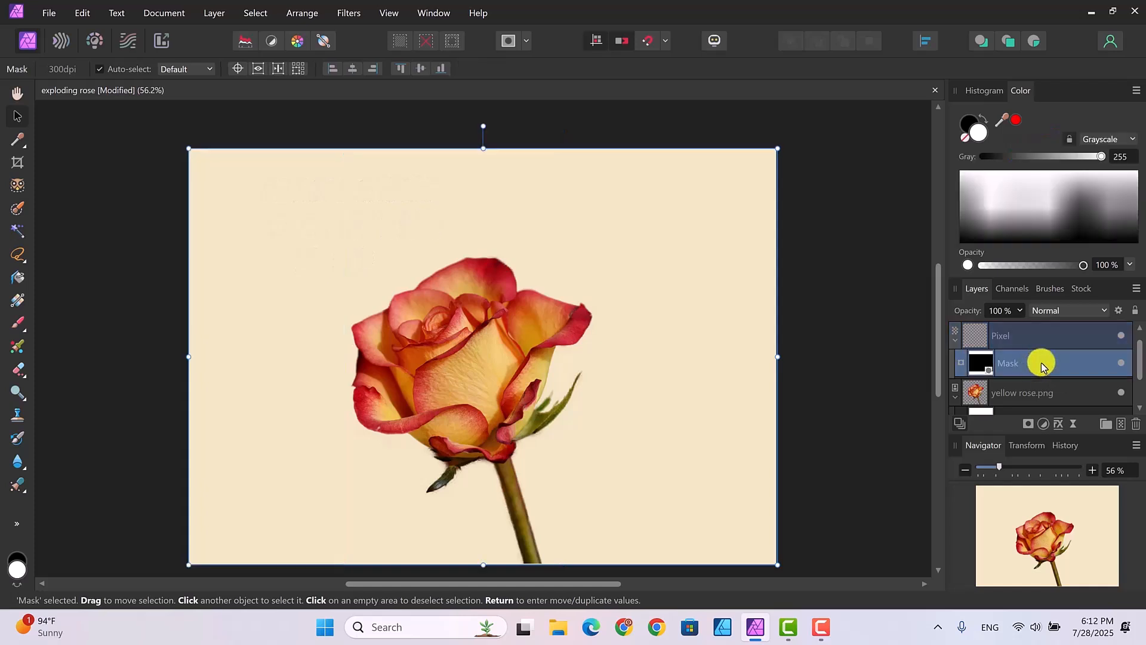
{"action": "left_click", "coordinate": [1122, 364]}
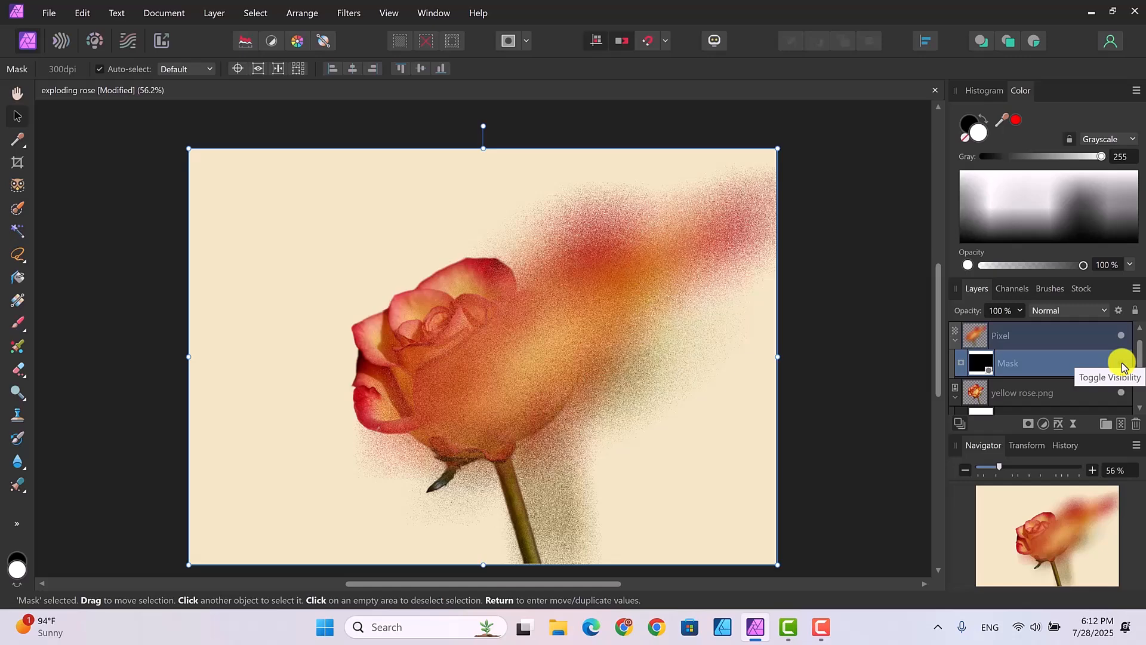
{"action": "left_click", "coordinate": [1123, 365]}
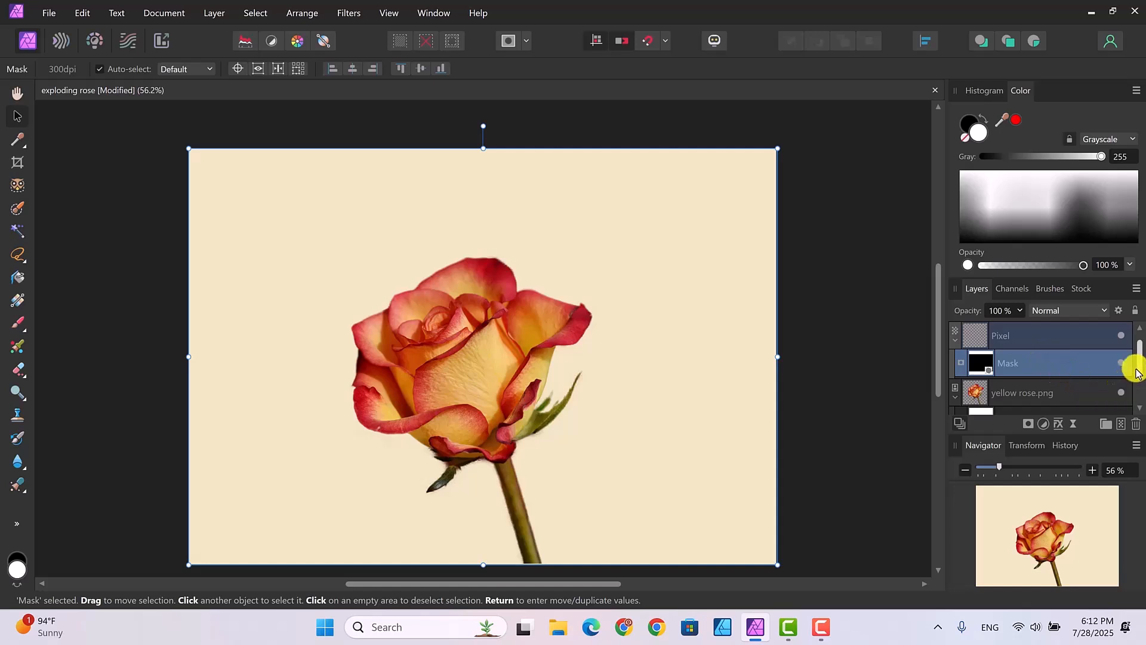
Step: Check the white mask on the yellow rose.png layer, and compare the canvas again with the Pixel layer's mask off and on
{"action": "left_click_drag", "start_coordinate": [1138, 365], "coordinate": [1140, 389]}
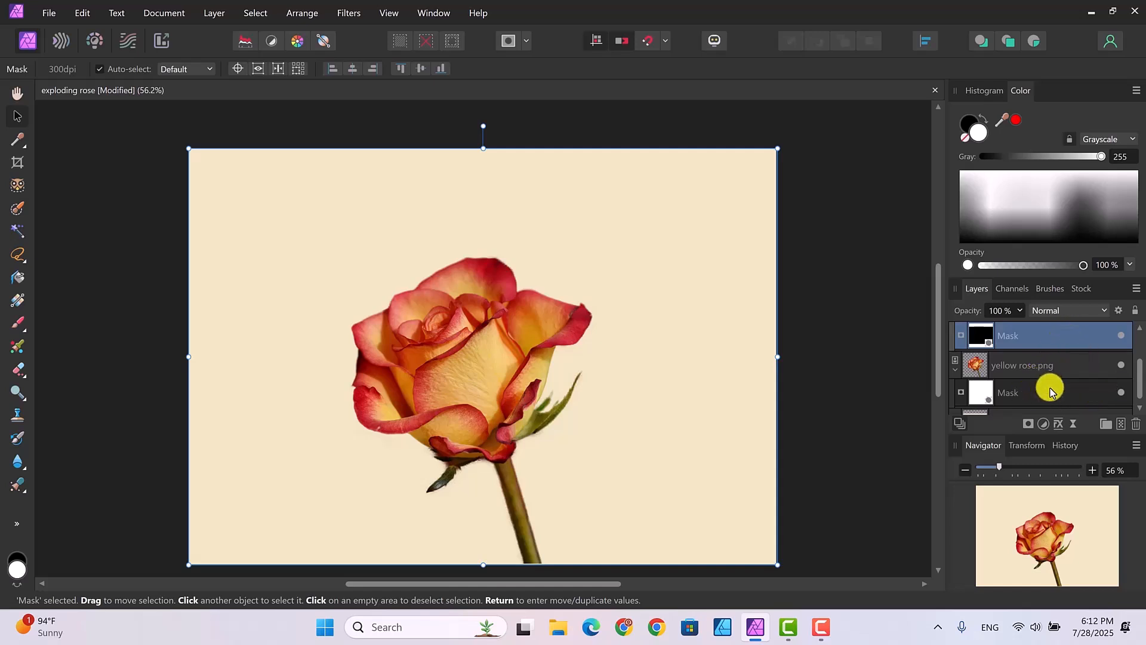
{"action": "left_click_drag", "start_coordinate": [985, 360], "coordinate": [1018, 376]}
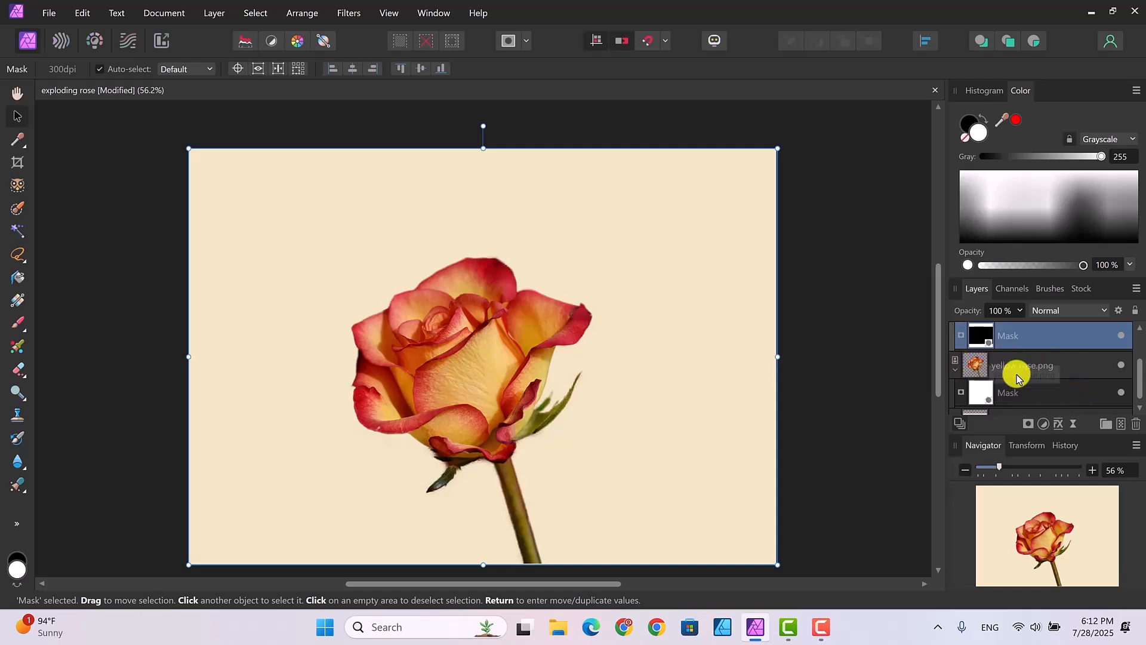
{"action": "left_click_drag", "start_coordinate": [1139, 378], "coordinate": [1138, 360]}
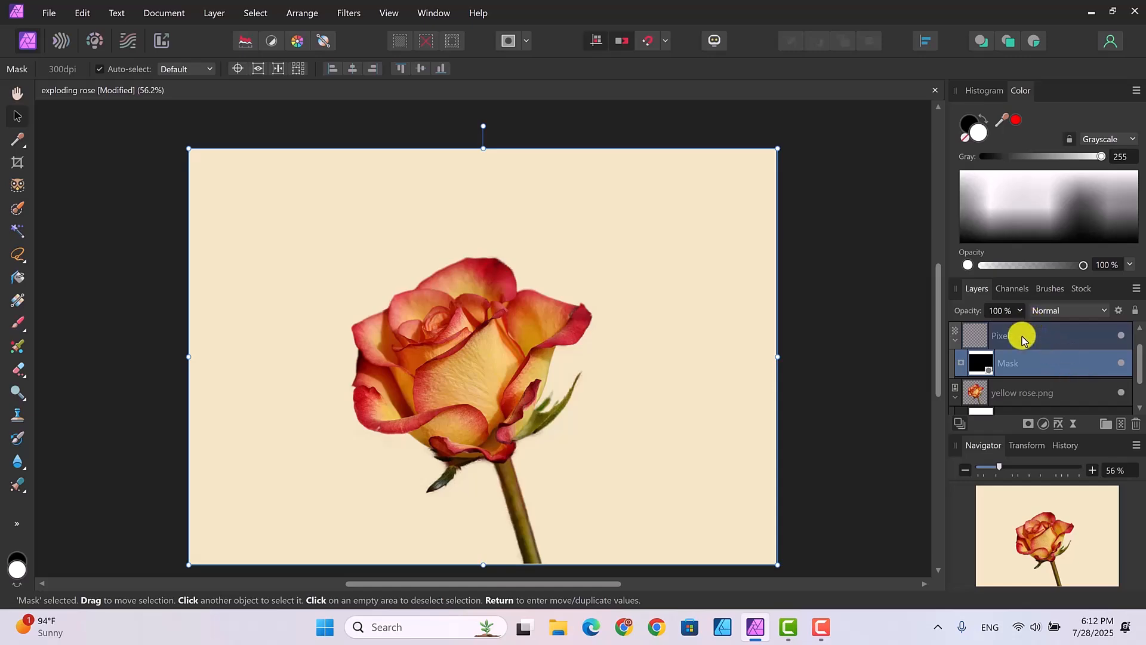
{"action": "left_click", "coordinate": [1121, 364]}
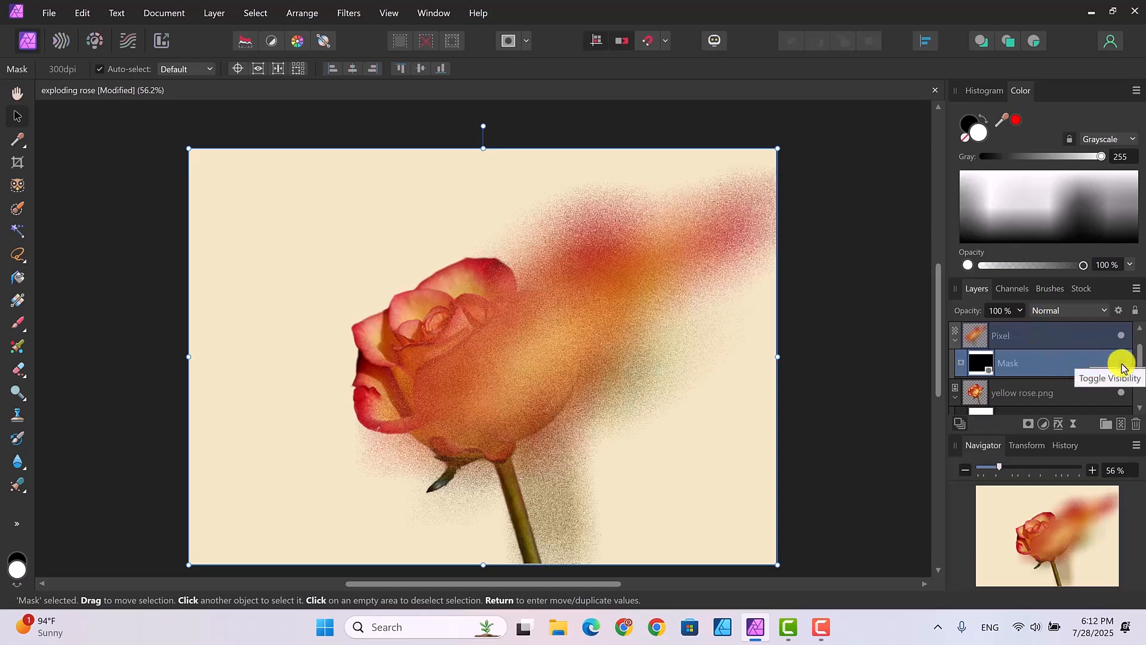
{"action": "left_click", "coordinate": [1122, 365]}
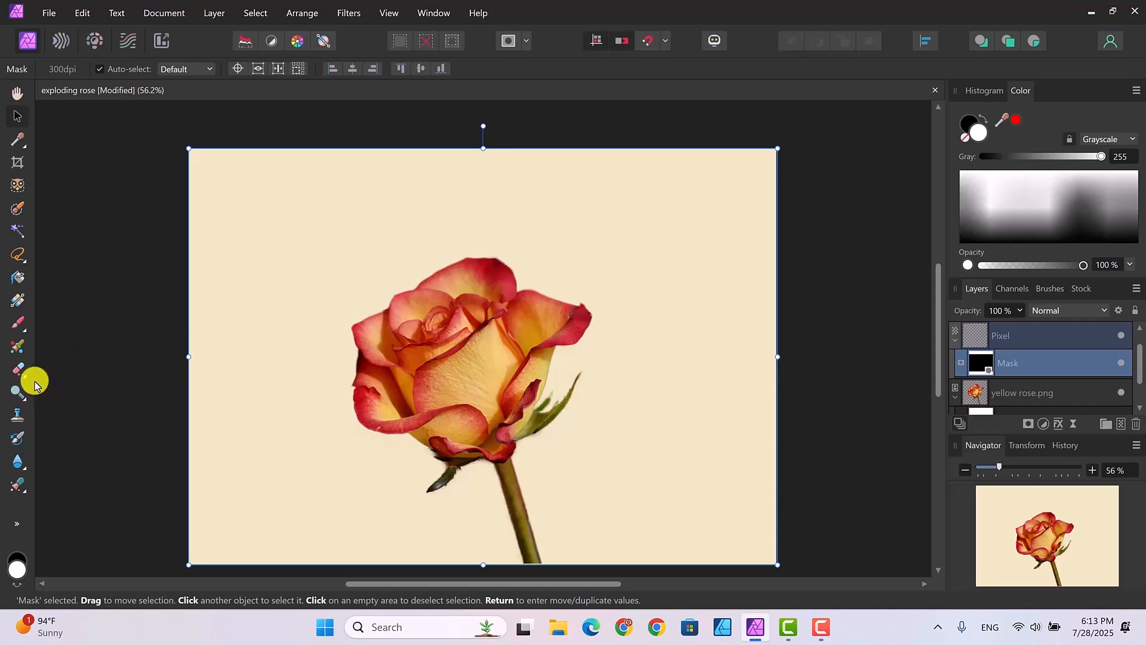
Step: Choose the Paint Brush with the 3365 px dst13 brush from the Free Dust Photoshop Brushes set and return to the layer list
{"action": "left_click", "coordinate": [16, 327]}
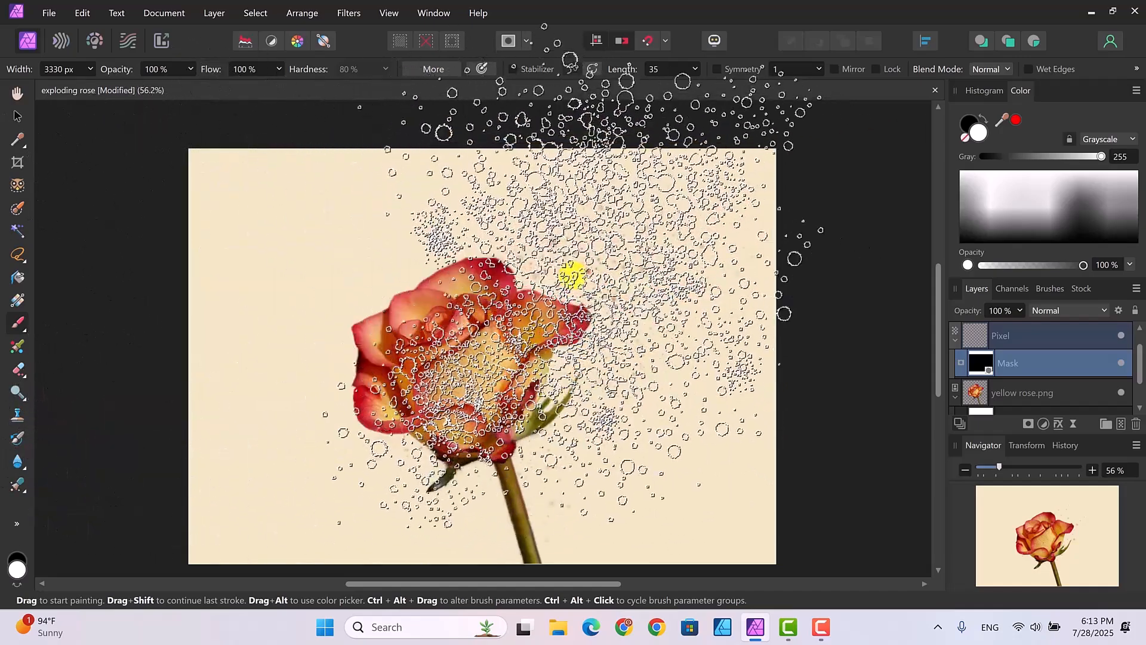
{"action": "left_click", "coordinate": [1050, 289]}
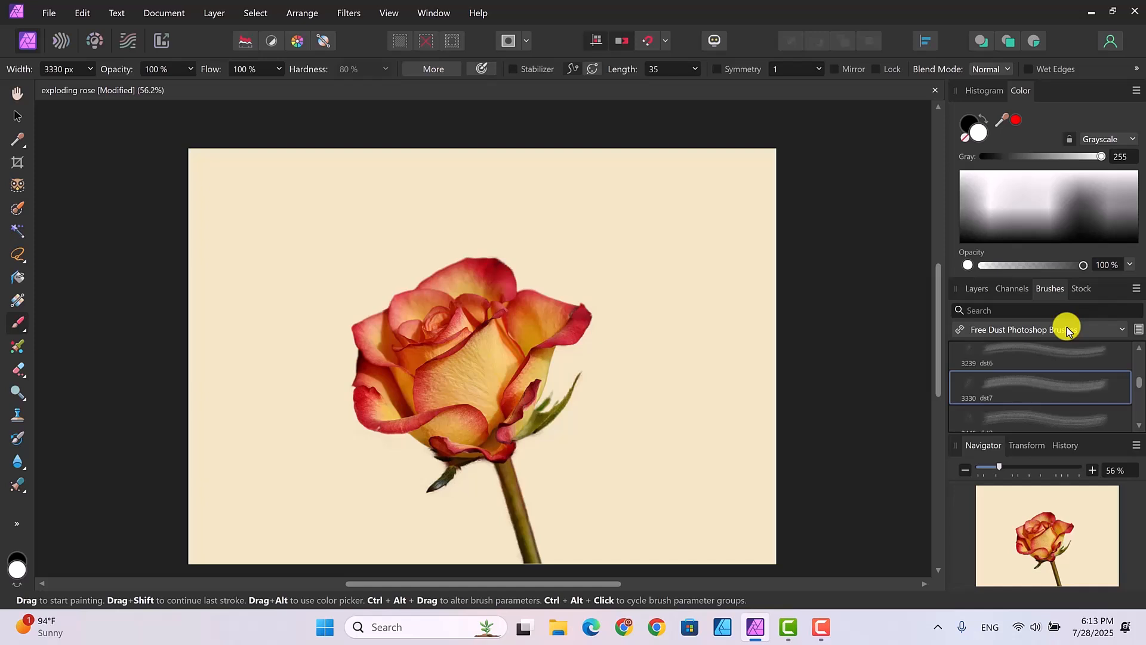
{"action": "left_click", "coordinate": [1137, 426]}
{"action": "left_click", "coordinate": [1137, 426]}
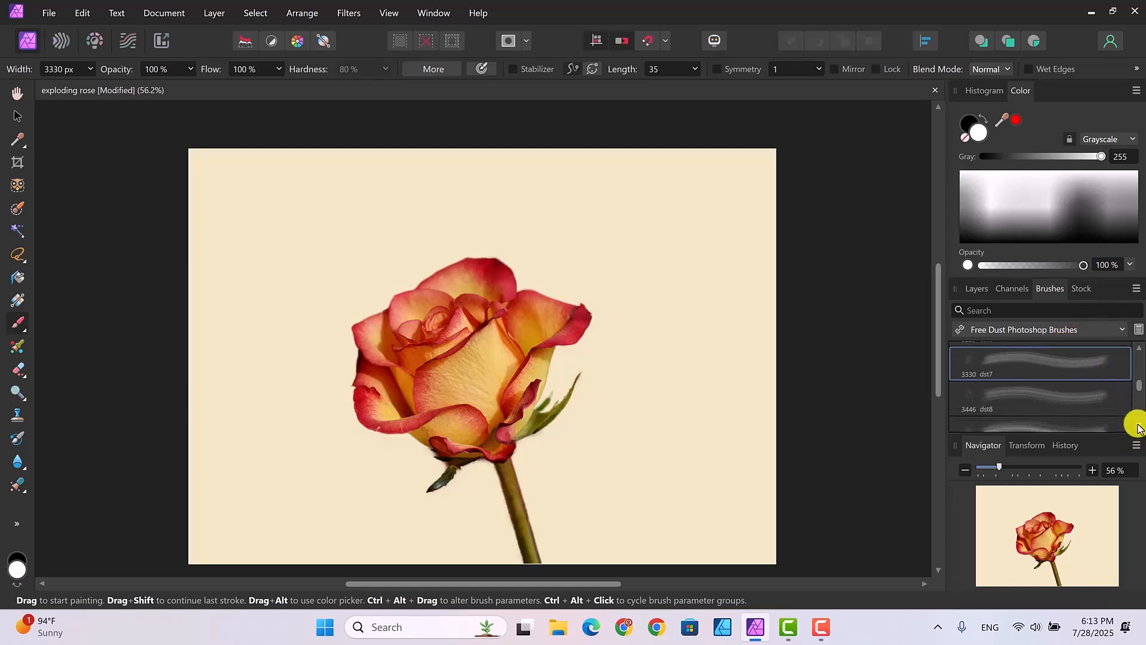
{"action": "left_click", "coordinate": [1137, 425]}
{"action": "left_click", "coordinate": [1138, 426]}
{"action": "left_click", "coordinate": [1137, 425]}
{"action": "left_click", "coordinate": [1138, 426]}
{"action": "left_click", "coordinate": [1138, 426]}
{"action": "left_click", "coordinate": [1138, 425]}
{"action": "left_click", "coordinate": [1138, 425]}
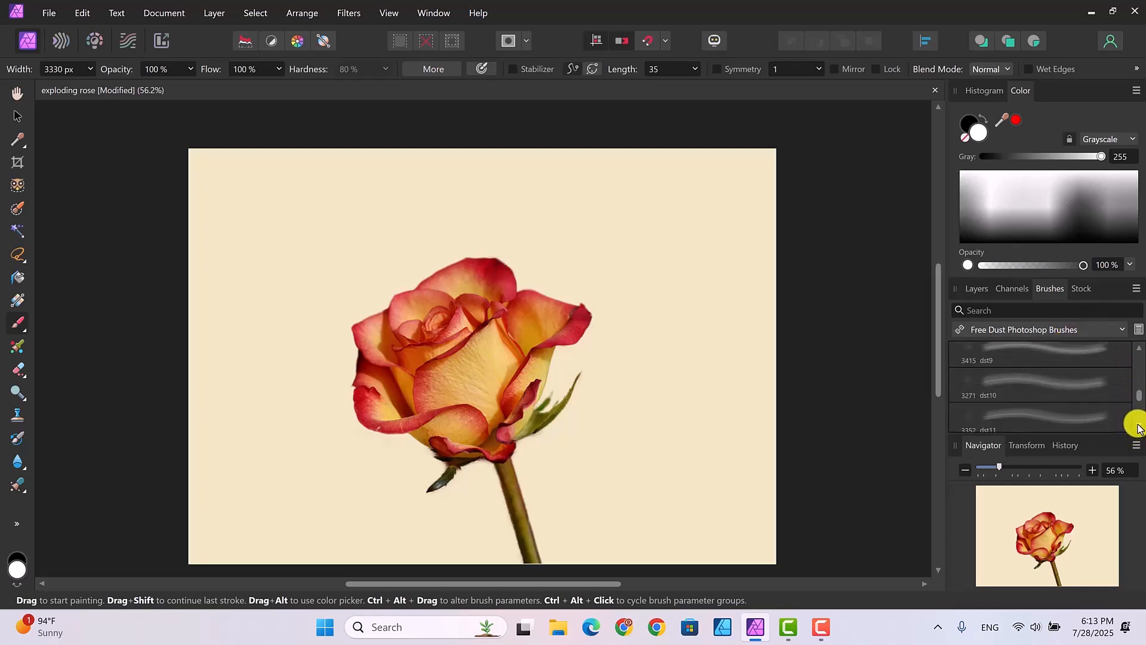
{"action": "left_click", "coordinate": [1138, 425]}
{"action": "left_click", "coordinate": [1137, 426]}
{"action": "left_click", "coordinate": [1137, 425]}
{"action": "left_click", "coordinate": [1138, 425]}
{"action": "left_click", "coordinate": [1138, 426]}
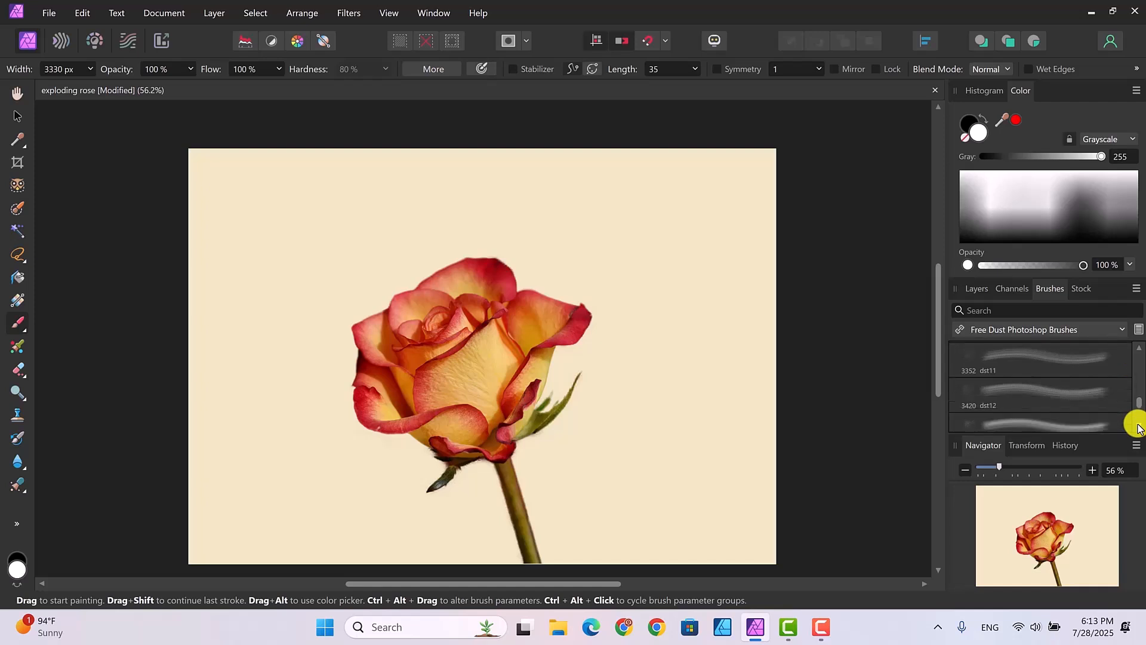
{"action": "left_click", "coordinate": [1138, 426]}
{"action": "left_click", "coordinate": [1137, 425]}
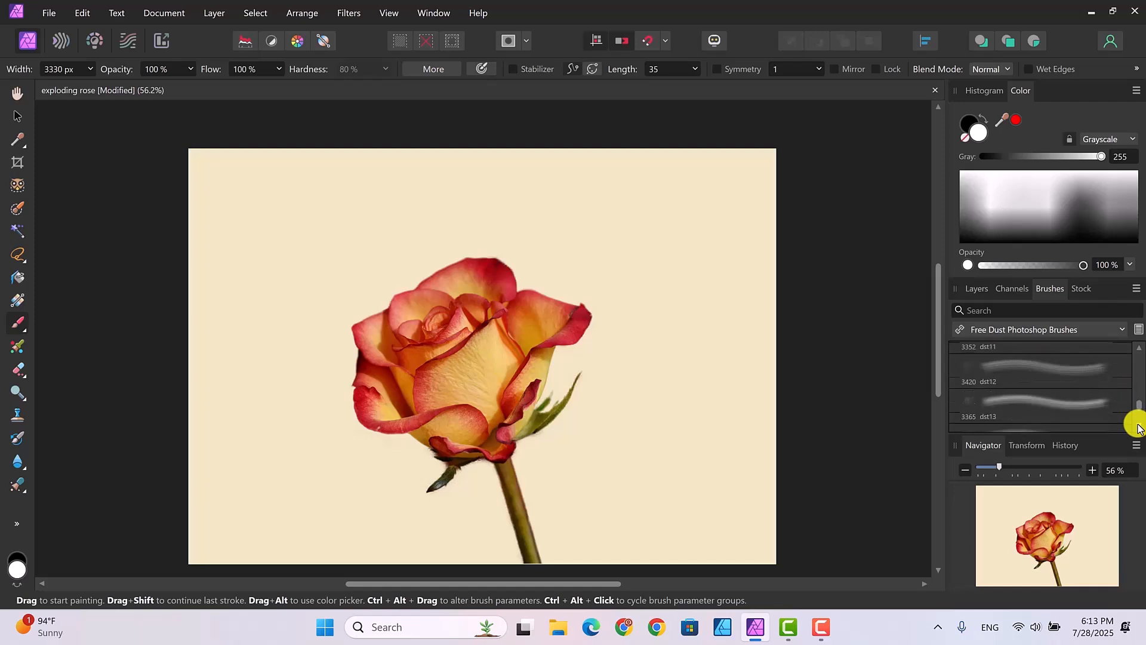
{"action": "left_click", "coordinate": [1047, 407]}
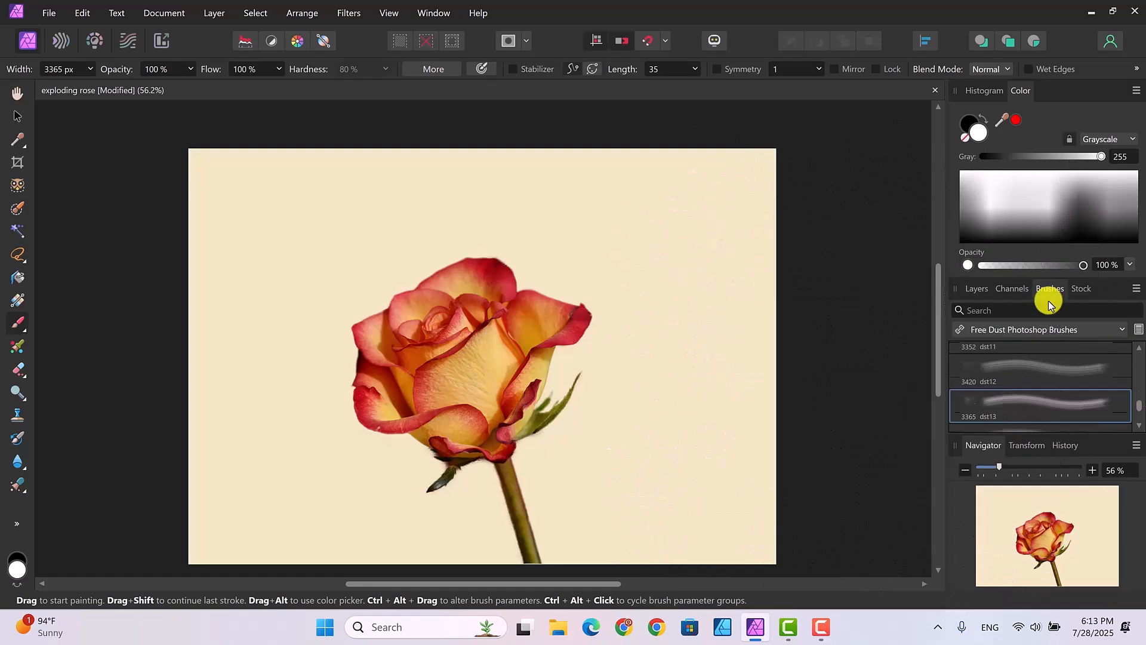
{"action": "left_click", "coordinate": [976, 291]}
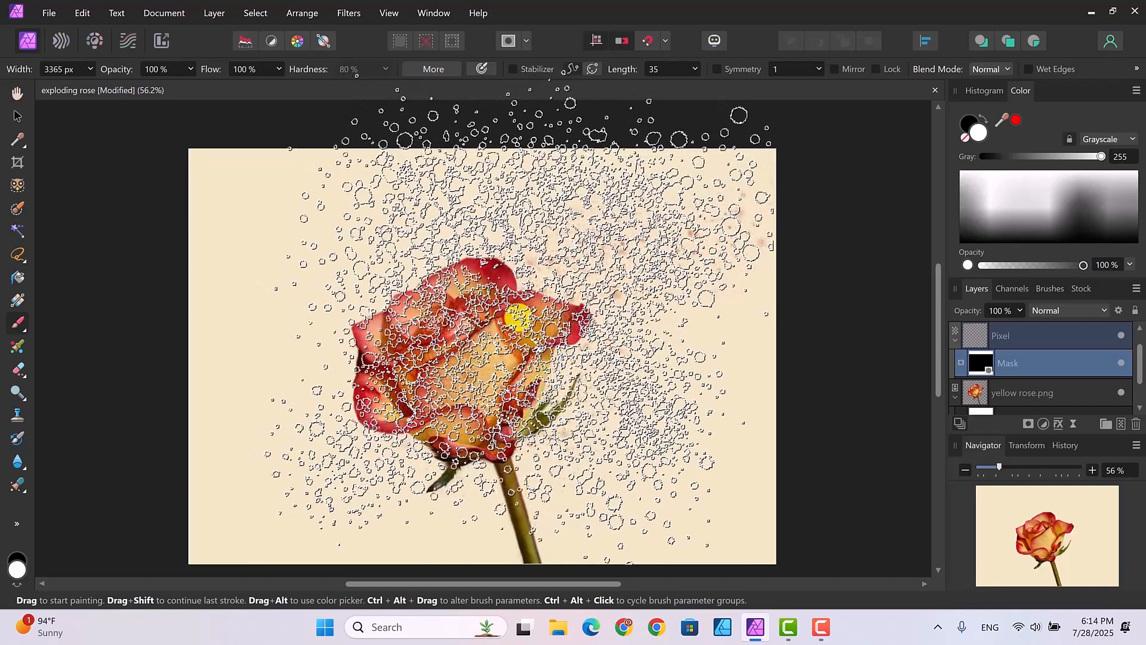
Step: Try a white dab of dust on the Pixel layer's mask over the rose's right petals, undo it and stamp it again
{"action": "left_click", "coordinate": [518, 317]}
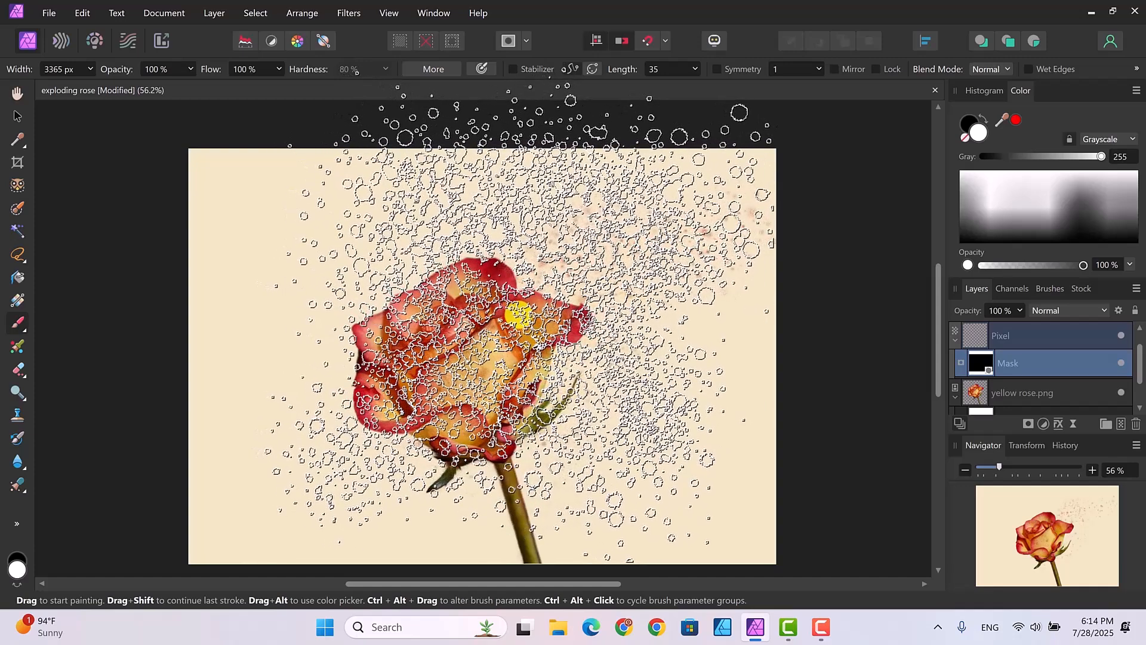
{"action": "key", "text": "ctrl+z"}
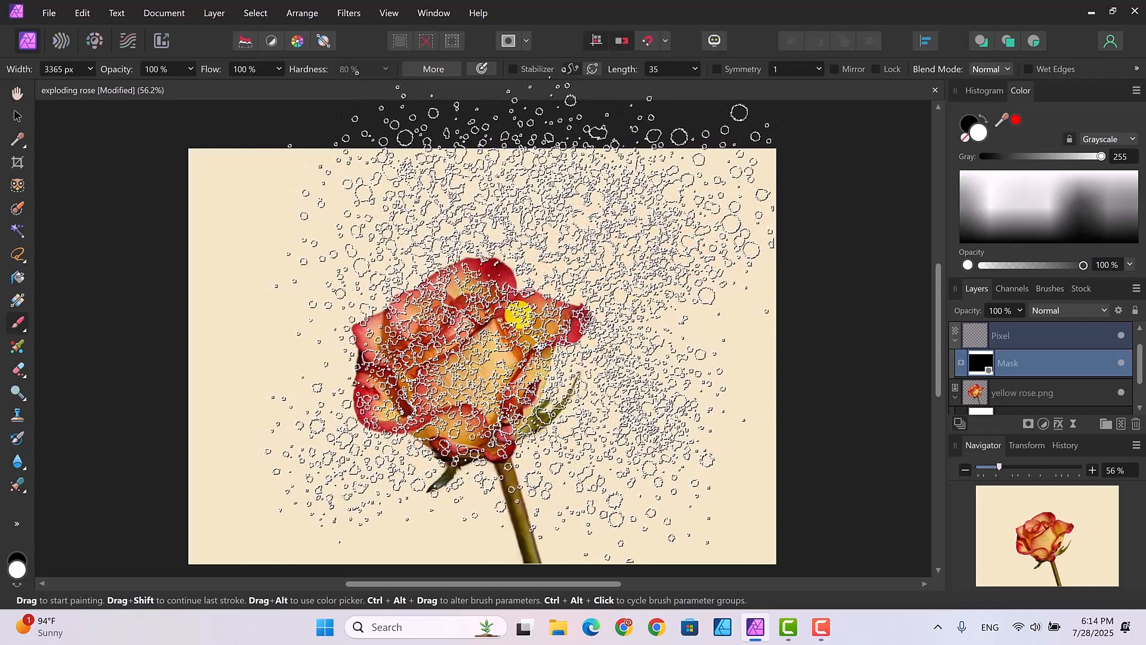
{"action": "left_click", "coordinate": [522, 313]}
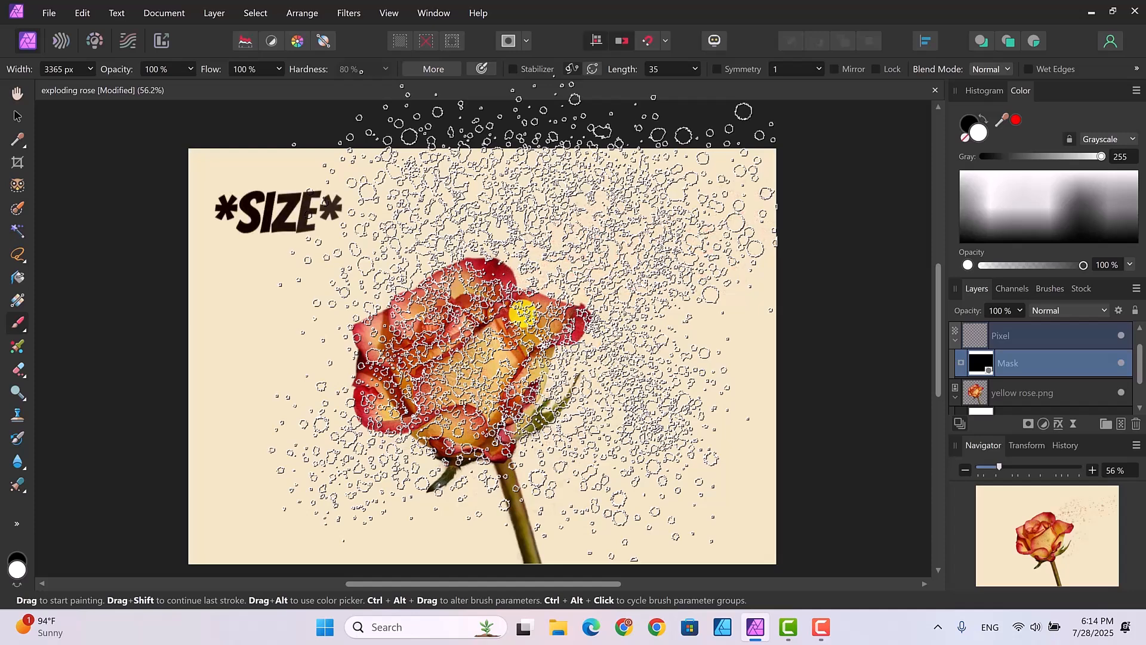
Step: Set the dust brush to 2331 px and paint white on the Pixel layer's mask around the rose's right side to reveal scattered particles
{"action": "key", "text": "["}
{"action": "key", "text": "["}
{"action": "key", "text": "["}
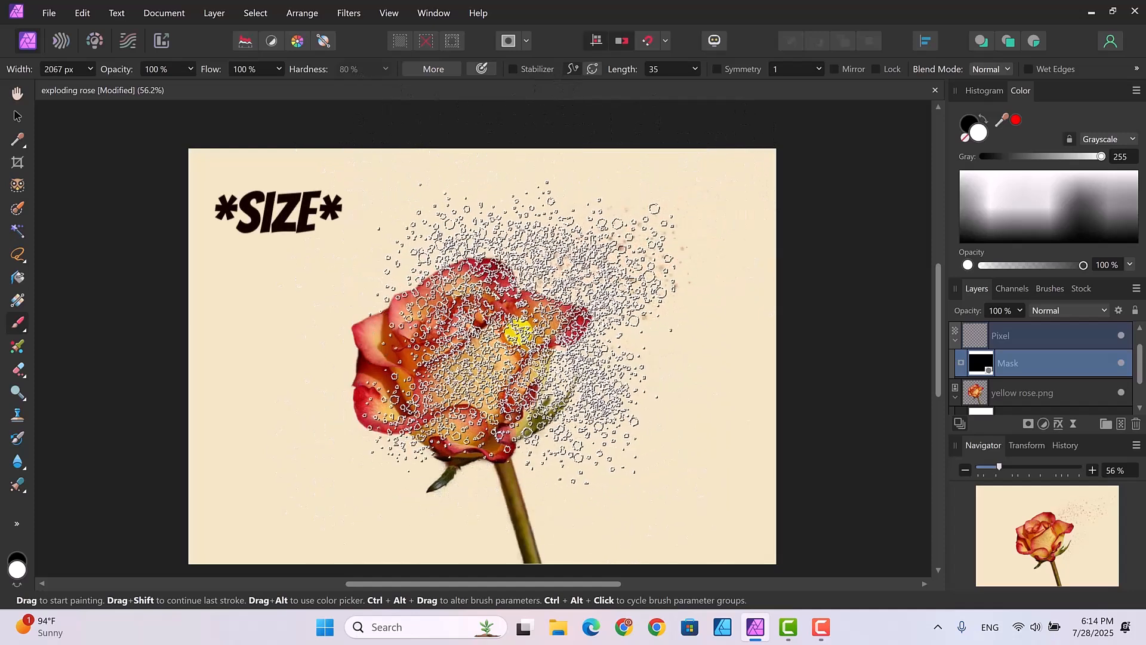
{"action": "key", "text": "bracketleft"}
{"action": "key", "text": "bracketleft"}
{"action": "key", "text": "bracketleft"}
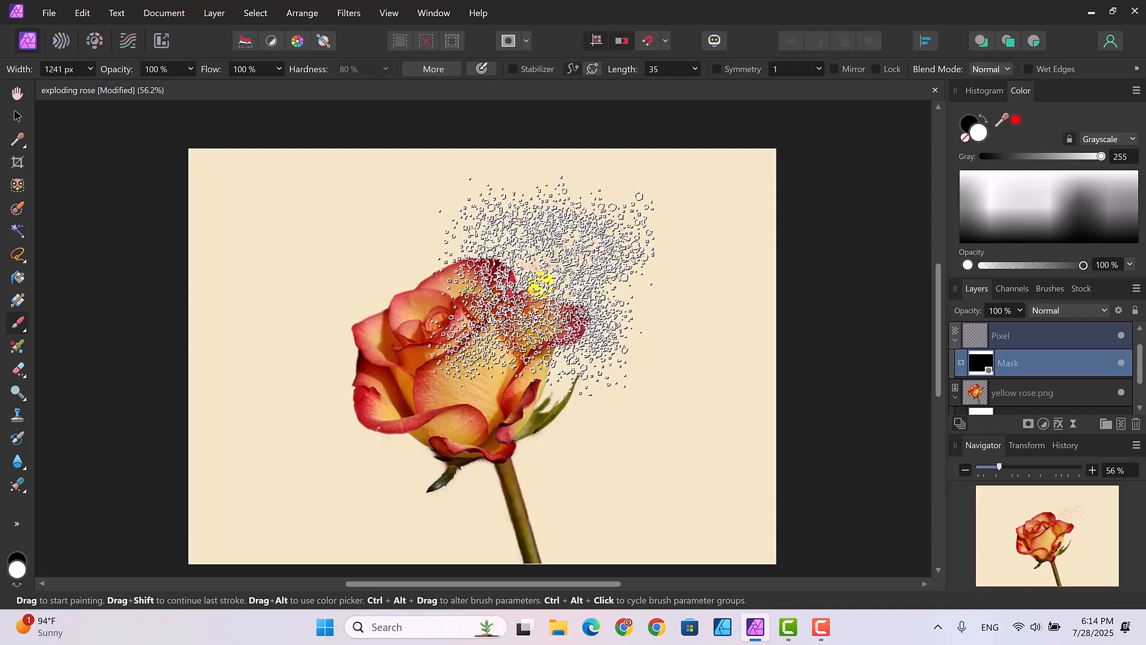
{"action": "key", "text": "bracketright"}
{"action": "key", "text": "bracketright"}
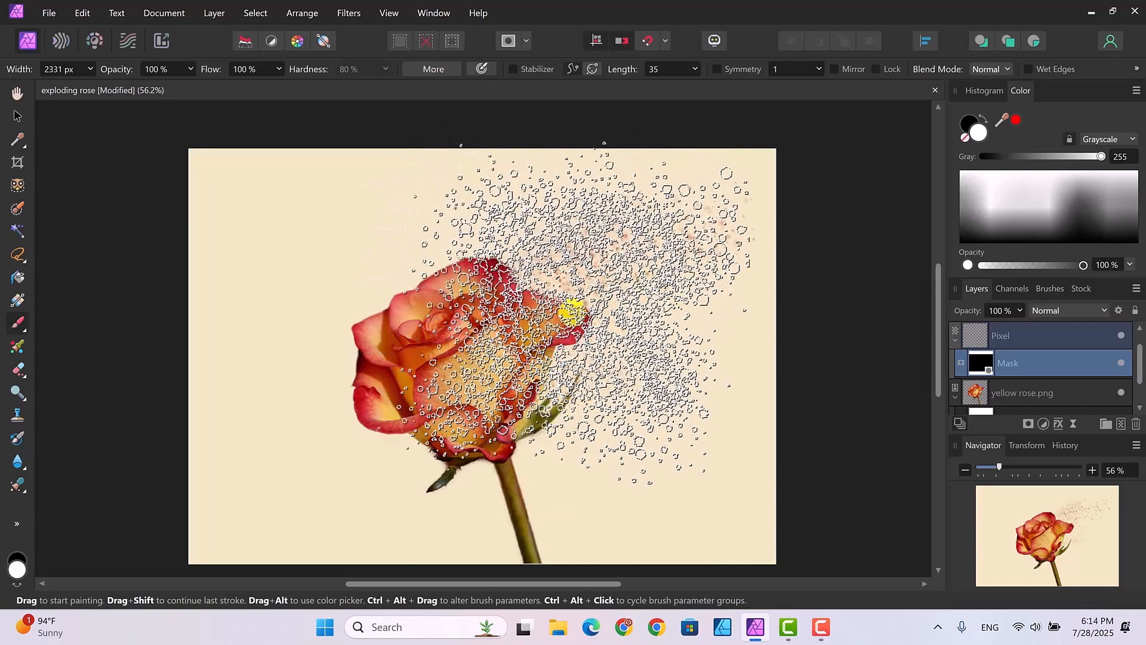
{"action": "mouse_move", "coordinate": [586, 343]}
{"action": "left_mouse_down"}
{"action": "mouse_move", "coordinate": [578, 312]}
{"action": "mouse_move", "coordinate": [536, 277]}
{"action": "mouse_move", "coordinate": [506, 271]}
{"action": "mouse_move", "coordinate": [543, 301]}
{"action": "mouse_move", "coordinate": [578, 371]}
{"action": "mouse_move", "coordinate": [595, 365]}
{"action": "mouse_move", "coordinate": [539, 290]}
{"action": "left_mouse_up"}
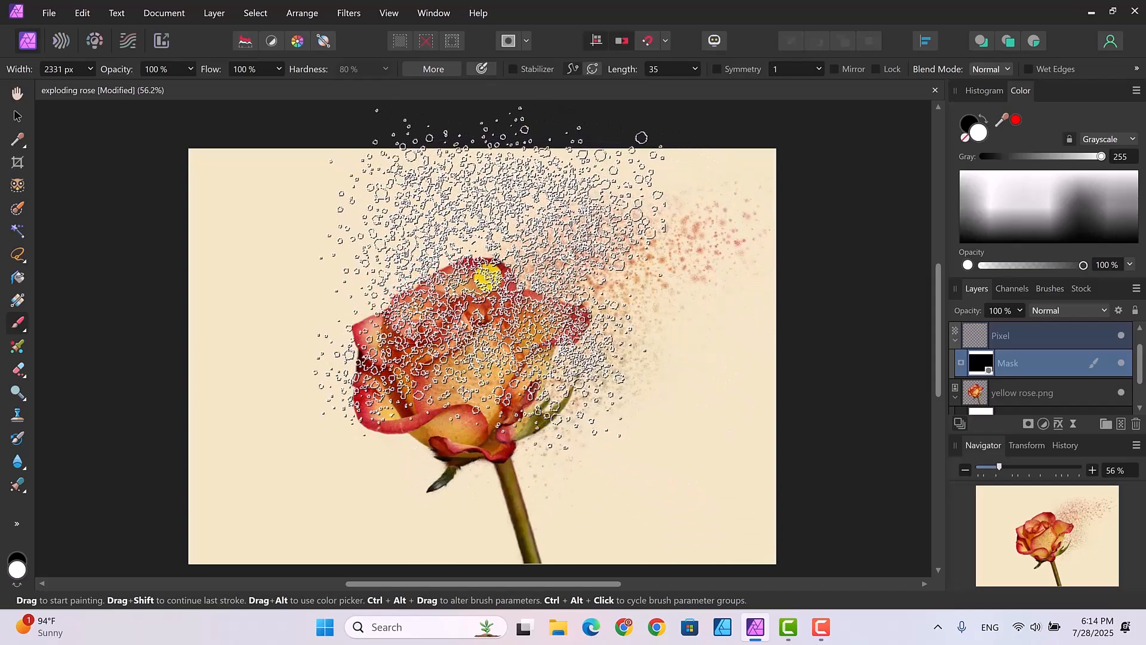
{"action": "left_click", "coordinate": [578, 417]}
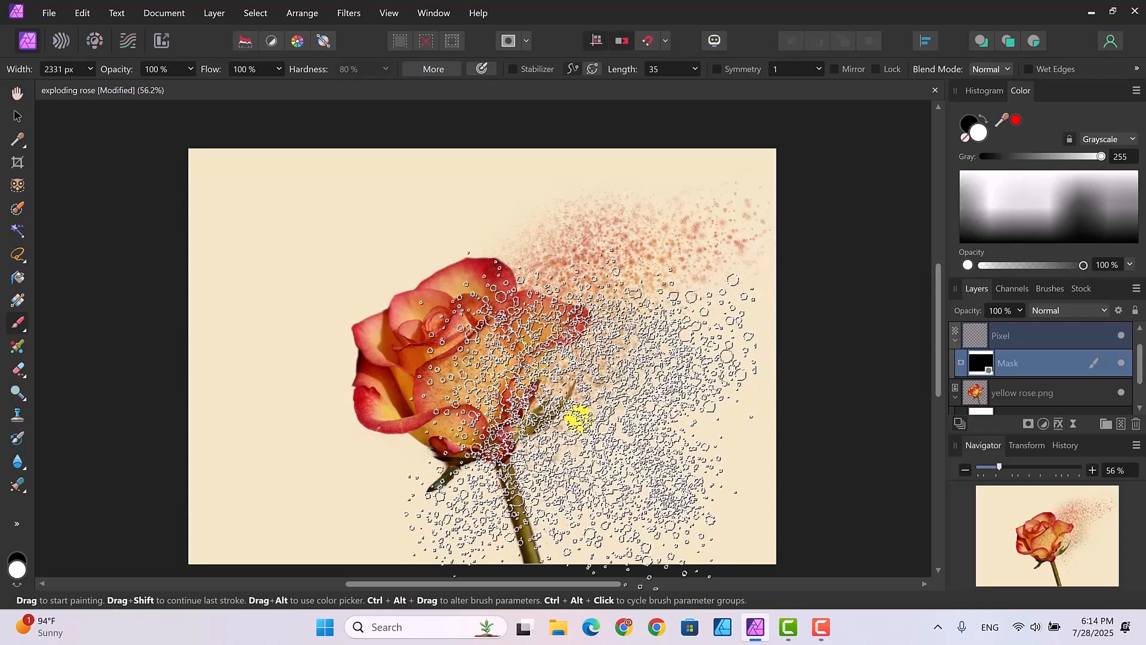
{"action": "left_click", "coordinate": [642, 348]}
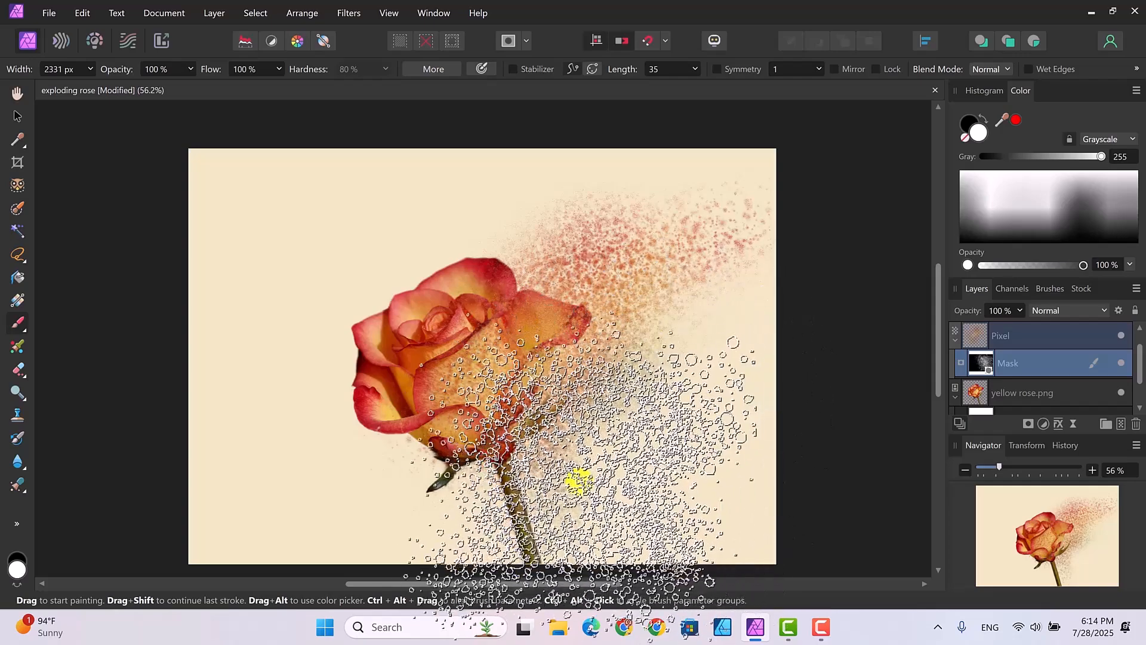
{"action": "key", "text": "bracketleft"}
{"action": "key", "text": "bracketleft"}
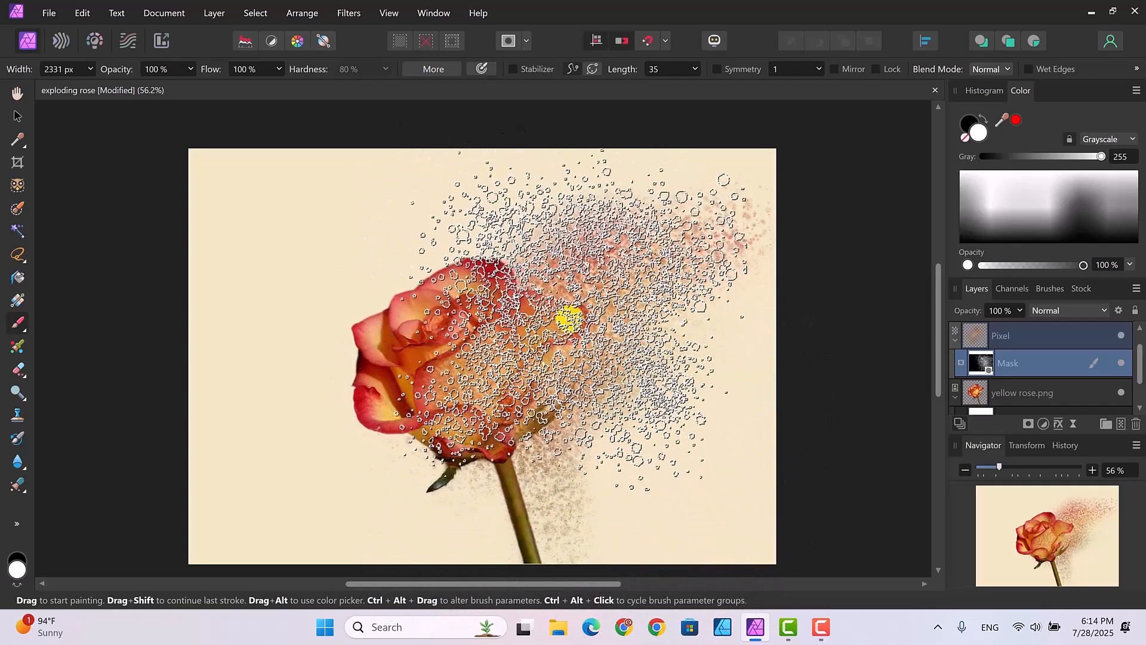
{"action": "left_click", "coordinate": [569, 320]}
Step: Reduce the dust brush to 747 px and paint white on the Pixel layer's mask to thicken the particles beside the upper right petals
{"action": "key", "text": "bracketleft"}
{"action": "key", "text": "bracketleft"}
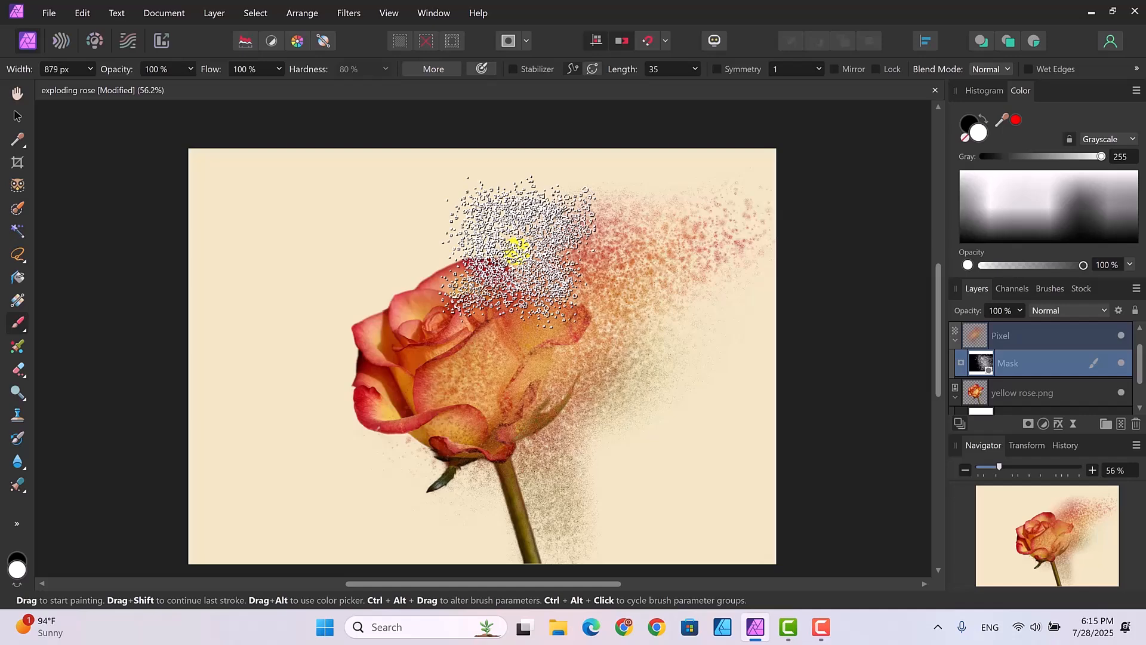
{"action": "key", "text": "bracketleft"}
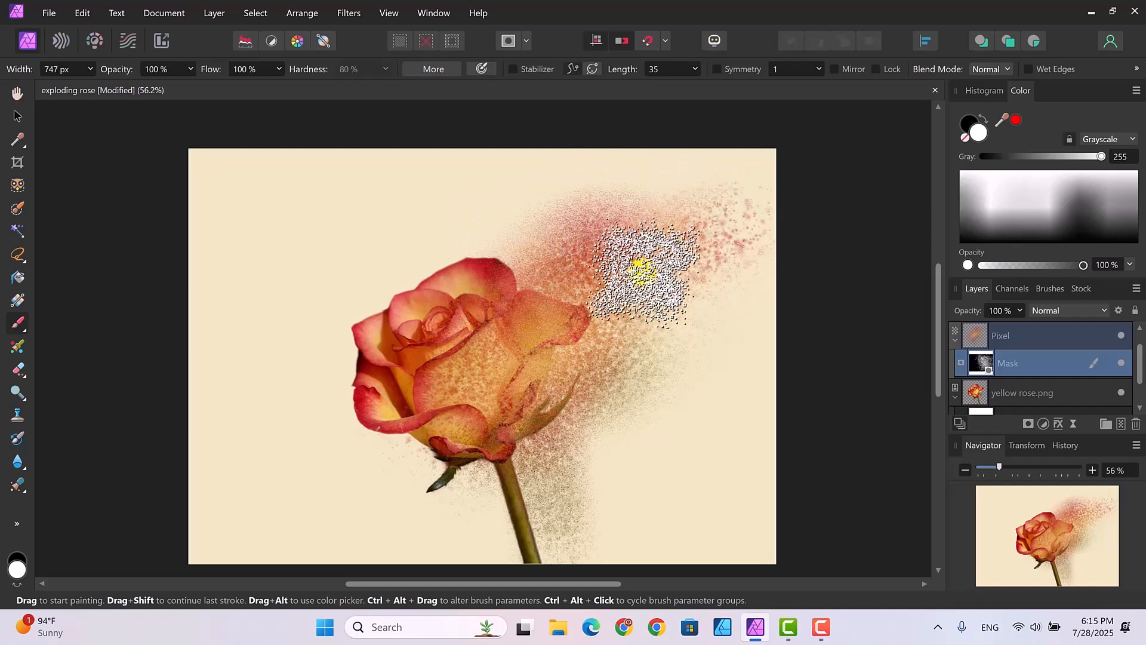
{"action": "left_click_drag", "start_coordinate": [642, 272], "coordinate": [680, 262]}
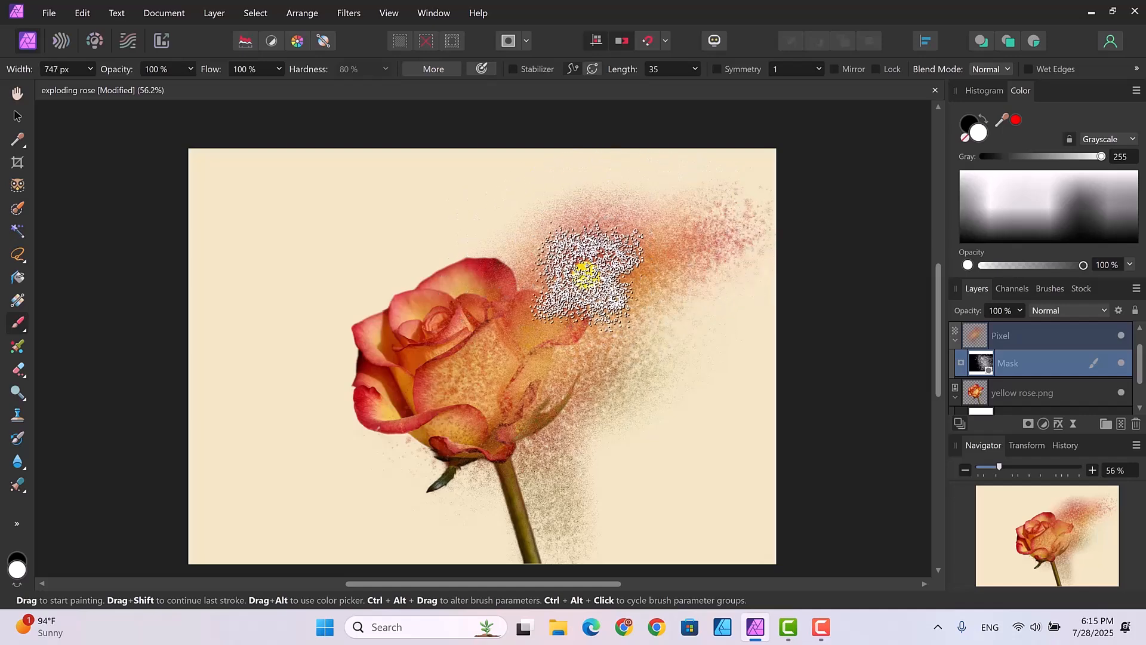
{"action": "mouse_move", "coordinate": [585, 275]}
{"action": "left_mouse_down"}
{"action": "mouse_move", "coordinate": [610, 303]}
{"action": "mouse_move", "coordinate": [579, 353]}
{"action": "mouse_move", "coordinate": [603, 347]}
{"action": "mouse_move", "coordinate": [690, 270]}
{"action": "mouse_move", "coordinate": [629, 339]}
{"action": "mouse_move", "coordinate": [624, 379]}
{"action": "mouse_move", "coordinate": [598, 395]}
{"action": "mouse_move", "coordinate": [639, 362]}
{"action": "mouse_move", "coordinate": [661, 333]}
{"action": "mouse_move", "coordinate": [564, 408]}
{"action": "mouse_move", "coordinate": [549, 444]}
{"action": "mouse_move", "coordinate": [559, 503]}
{"action": "mouse_move", "coordinate": [544, 471]}
{"action": "mouse_move", "coordinate": [595, 409]}
{"action": "mouse_move", "coordinate": [530, 506]}
{"action": "mouse_move", "coordinate": [552, 541]}
{"action": "mouse_move", "coordinate": [609, 547]}
{"action": "mouse_move", "coordinate": [523, 519]}
{"action": "mouse_move", "coordinate": [471, 469]}
{"action": "mouse_move", "coordinate": [456, 478]}
{"action": "mouse_move", "coordinate": [532, 516]}
{"action": "mouse_move", "coordinate": [400, 433]}
{"action": "mouse_move", "coordinate": [572, 528]}
{"action": "mouse_move", "coordinate": [580, 462]}
{"action": "mouse_move", "coordinate": [665, 330]}
{"action": "mouse_move", "coordinate": [653, 300]}
{"action": "mouse_move", "coordinate": [534, 270]}
{"action": "mouse_move", "coordinate": [546, 272]}
{"action": "mouse_move", "coordinate": [475, 368]}
{"action": "mouse_move", "coordinate": [469, 384]}
{"action": "mouse_move", "coordinate": [518, 344]}
{"action": "mouse_move", "coordinate": [525, 248]}
{"action": "mouse_move", "coordinate": [645, 210]}
{"action": "mouse_move", "coordinate": [692, 218]}
{"action": "mouse_move", "coordinate": [511, 258]}
{"action": "mouse_move", "coordinate": [557, 270]}
{"action": "left_mouse_up"}
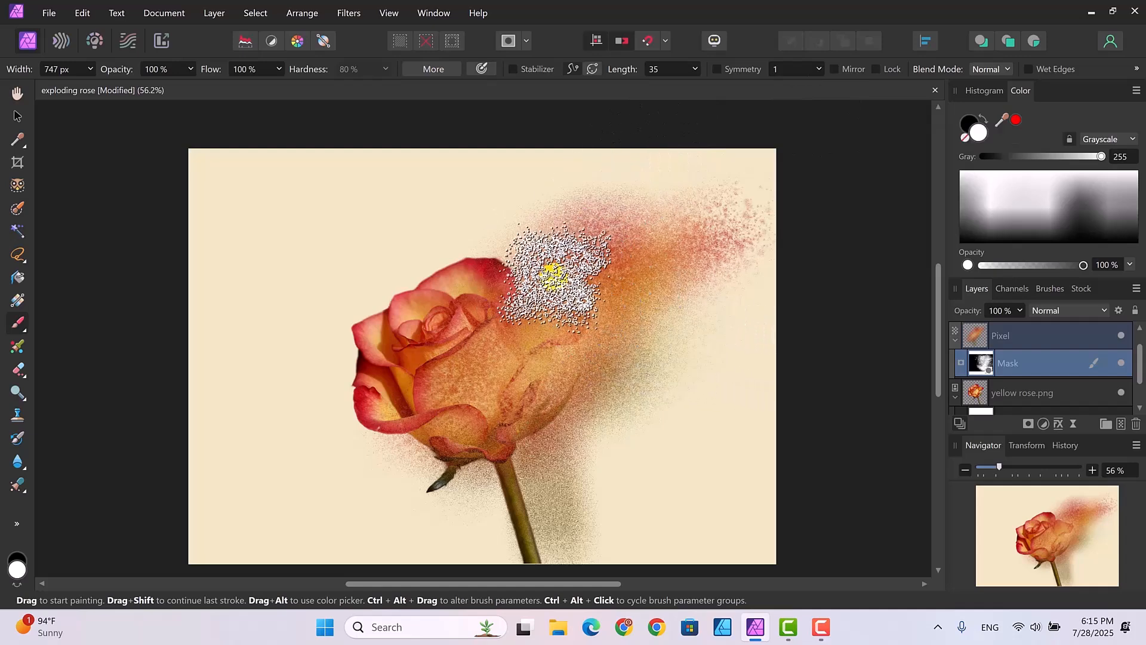
Step: Enlarge the dust brush to a width of 2569 px
{"action": "key", "text": "bracketright"}
{"action": "key", "text": "bracketright"}
{"action": "key", "text": "bracketright"}
{"action": "key", "text": "bracketright"}
{"action": "key", "text": "bracketright"}
{"action": "key", "text": "bracketright"}
{"action": "key", "text": "bracketright"}
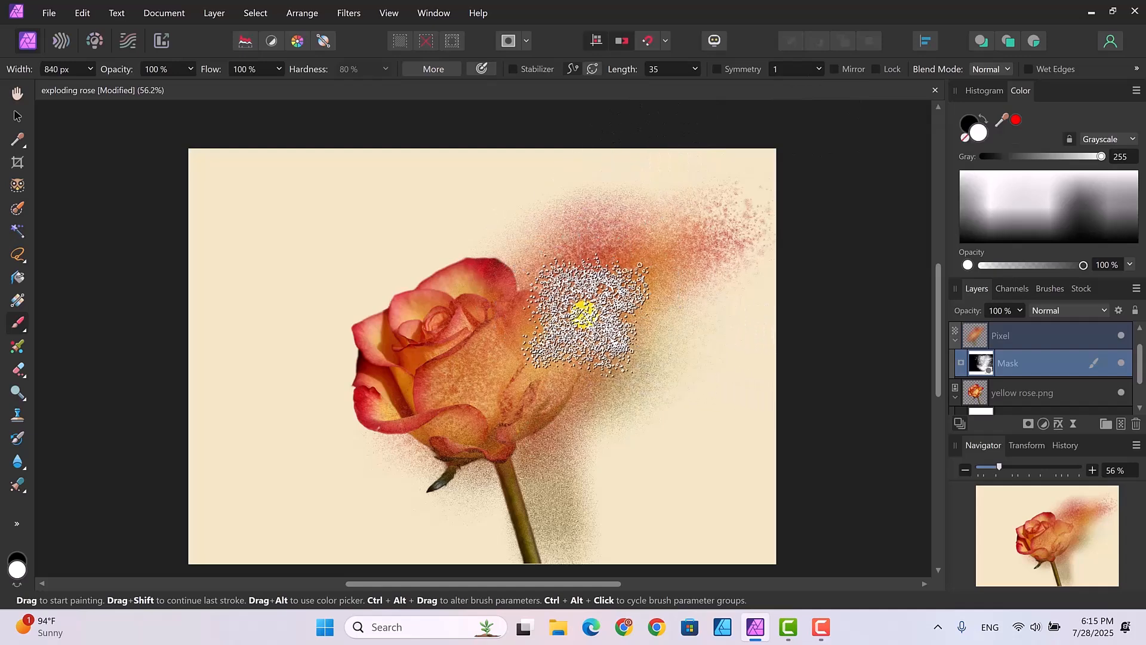
{"action": "key", "text": "bracketright"}
{"action": "key", "text": "bracketright"}
{"action": "key", "text": "bracketright"}
{"action": "key", "text": "bracketright"}
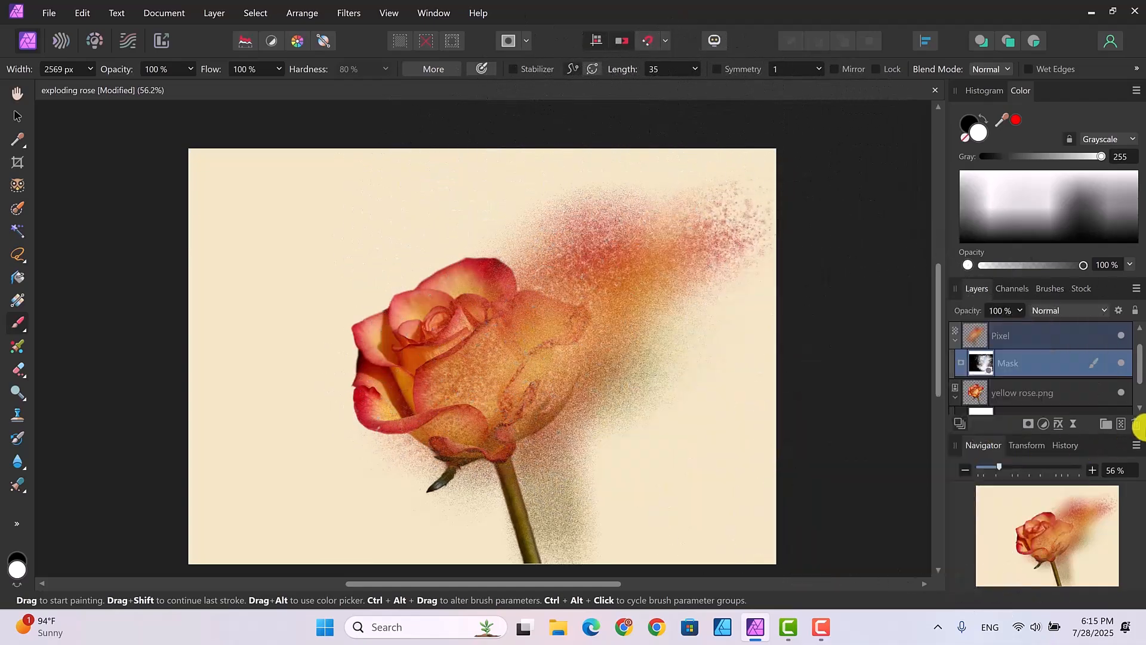
Step: Select the yellow rose.png layer's mask and paint black over the rose's upper and right petals with the dust brush at 2135 px
{"action": "left_click_drag", "start_coordinate": [1141, 372], "coordinate": [1142, 402]}
{"action": "left_click", "coordinate": [1045, 368]}
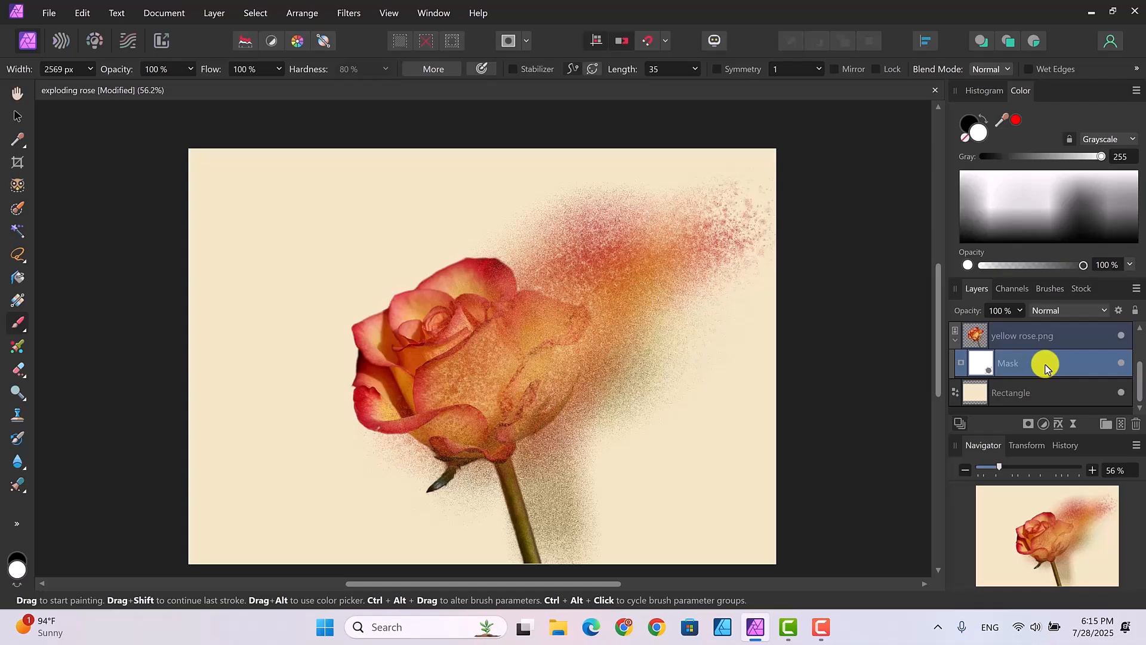
{"action": "mouse_move", "coordinate": [919, 359]}
{"action": "left_mouse_down"}
{"action": "mouse_move", "coordinate": [471, 310]}
{"action": "mouse_move", "coordinate": [396, 325]}
{"action": "left_mouse_up"}
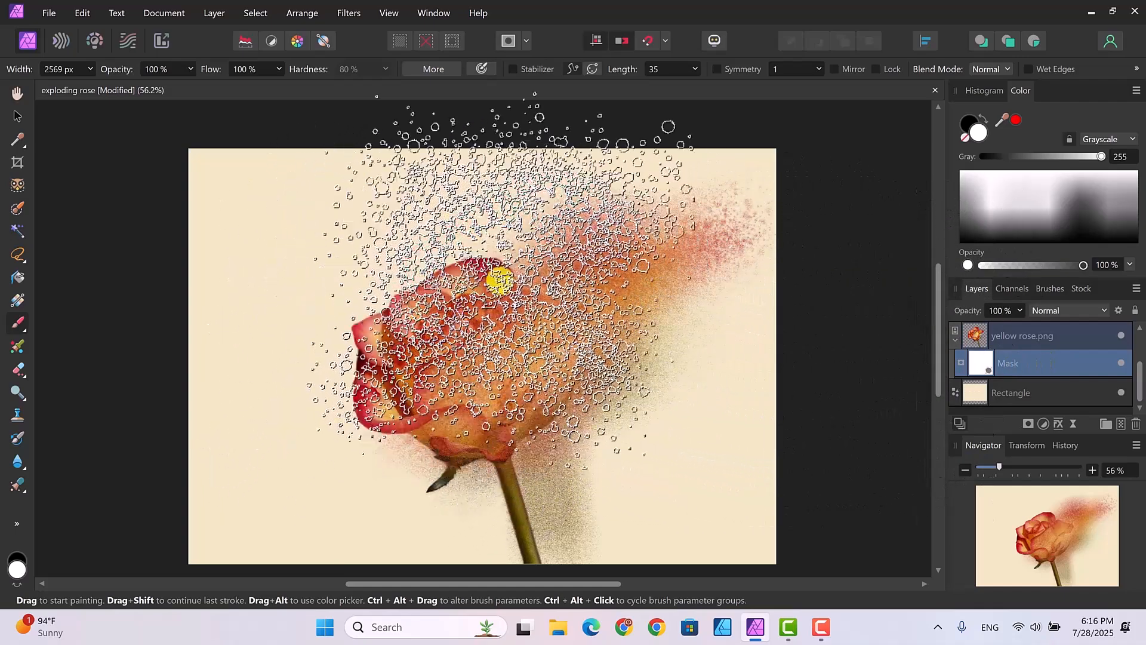
{"action": "left_click", "coordinate": [968, 120]}
{"action": "mouse_move", "coordinate": [746, 155]}
{"action": "left_mouse_down"}
{"action": "mouse_move", "coordinate": [468, 306]}
{"action": "mouse_move", "coordinate": [511, 309]}
{"action": "mouse_move", "coordinate": [504, 302]}
{"action": "mouse_move", "coordinate": [531, 335]}
{"action": "mouse_move", "coordinate": [514, 317]}
{"action": "left_mouse_up"}
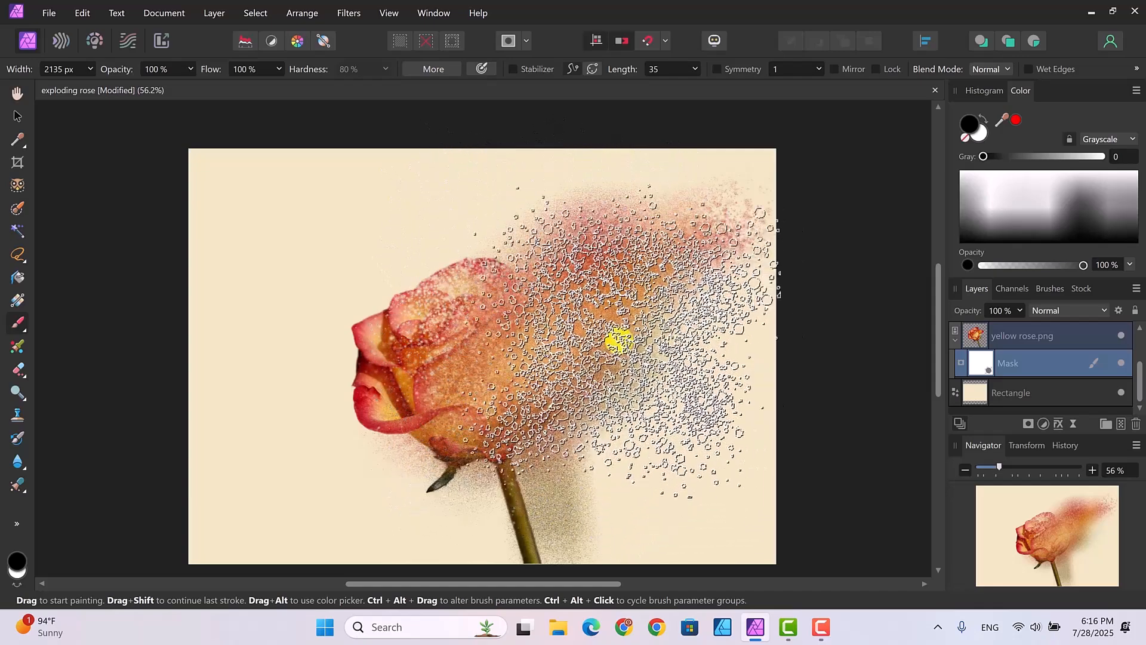
{"action": "left_click", "coordinate": [571, 357]}
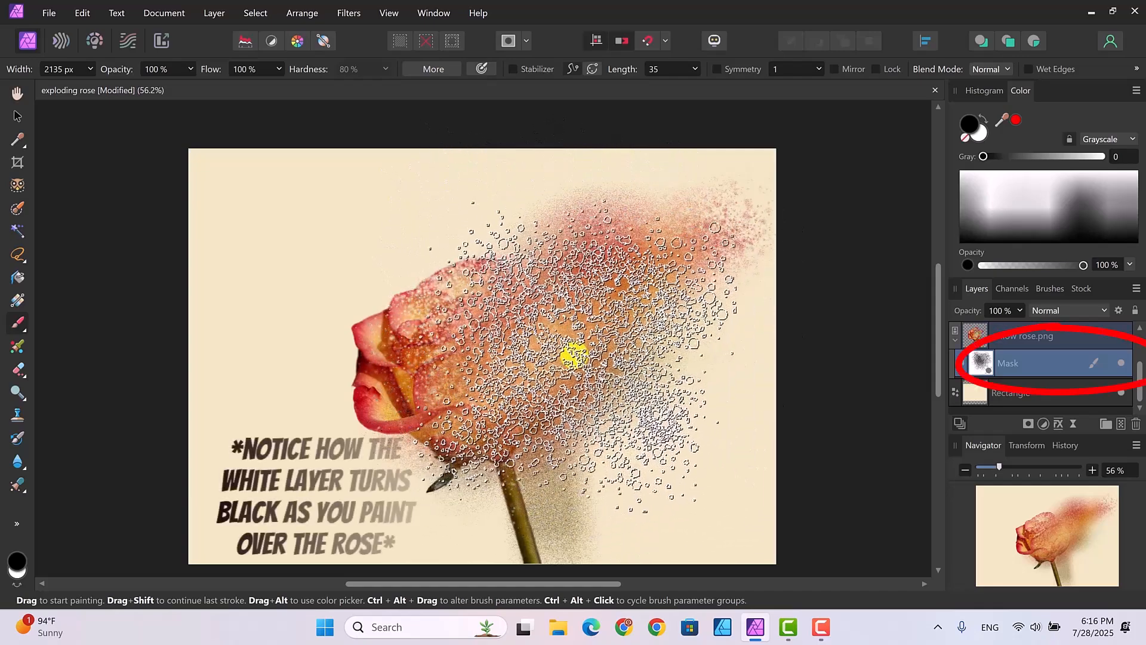
Step: Reduce the dust brush to a width of 1114 px for finer dispersion on the yellow rose.png mask
{"action": "key", "text": "bracketleft"}
{"action": "key", "text": "bracketleft"}
{"action": "key", "text": "bracketleft"}
{"action": "key", "text": "bracketleft"}
{"action": "key", "text": "bracketleft"}
{"action": "key", "text": "bracketleft"}
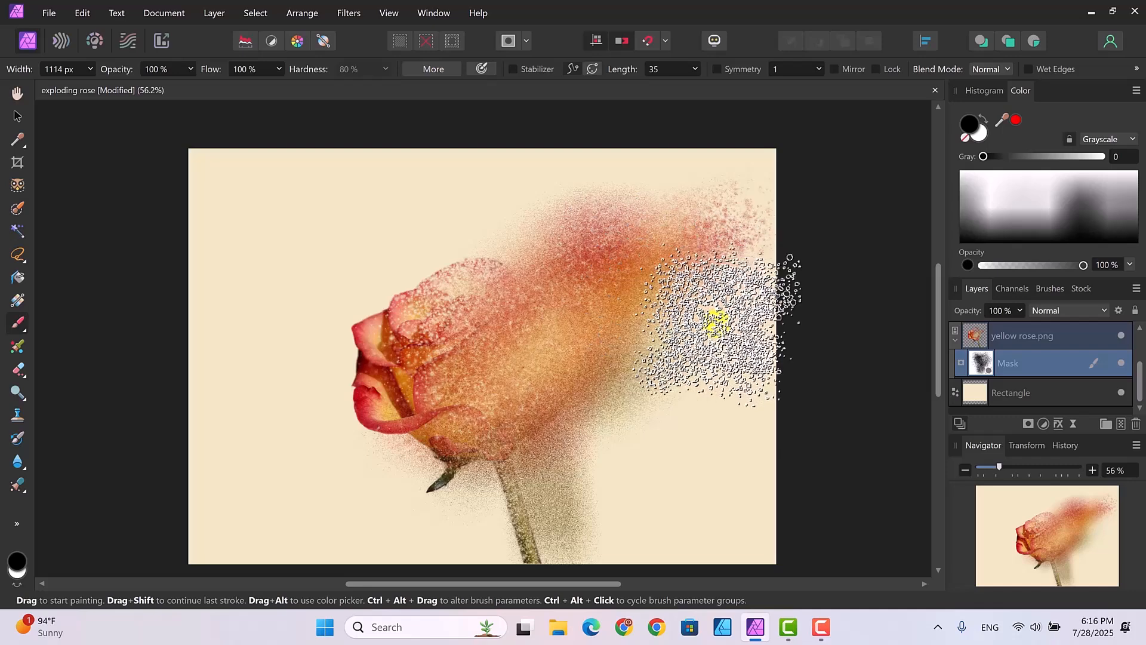
Step: Choose the dst14 brush from the Free Dust Photoshop Brushes and reduce its width to 1290 px
{"action": "left_click", "coordinate": [1055, 290]}
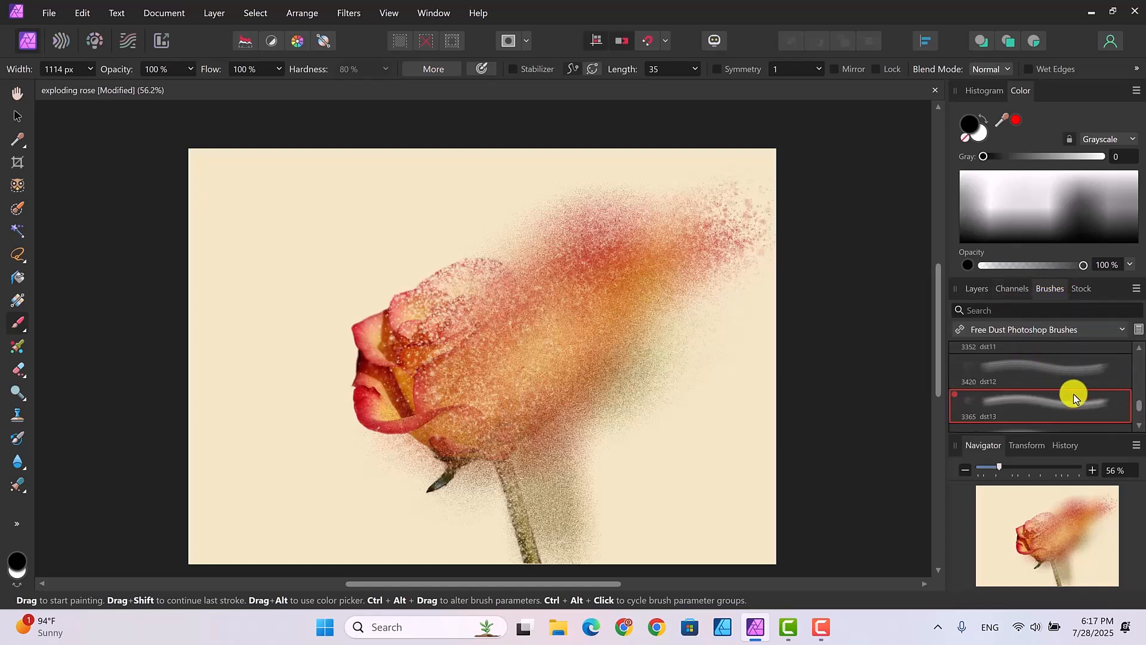
{"action": "scroll", "coordinate": [1140, 425], "scroll_direction": "down", "scroll_amount": 2}
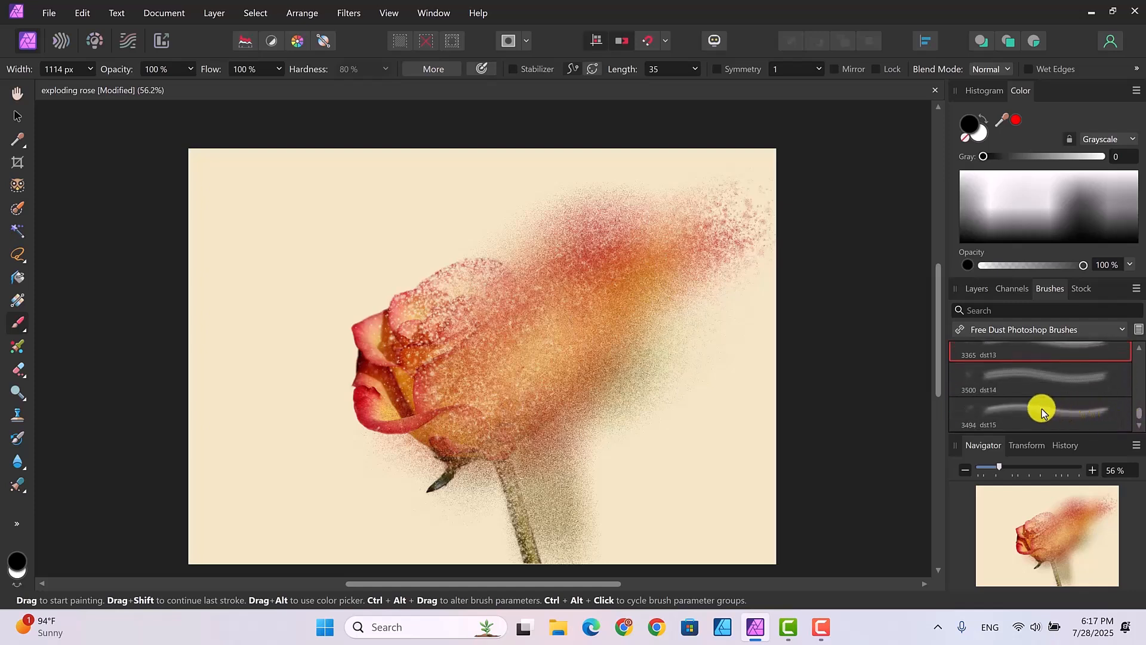
{"action": "left_click", "coordinate": [1034, 369]}
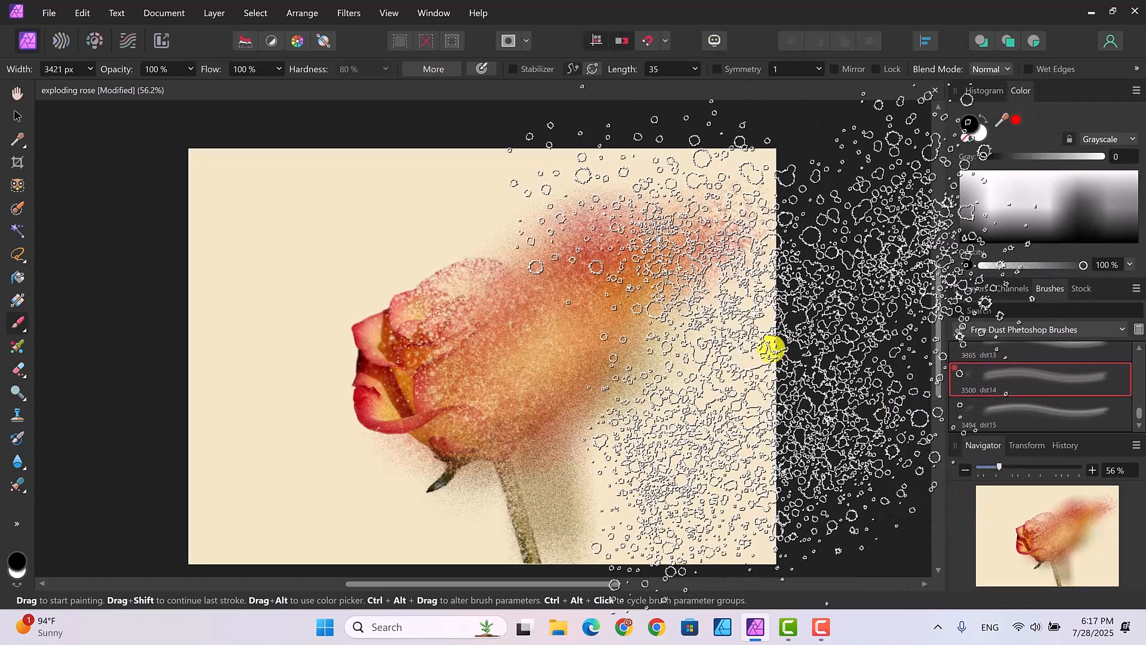
{"action": "key", "text": "bracketleft"}
{"action": "key", "text": "bracketleft"}
{"action": "key", "text": "bracketleft"}
{"action": "key", "text": "bracketleft"}
{"action": "key", "text": "bracketleft"}
{"action": "key", "text": "bracketleft"}
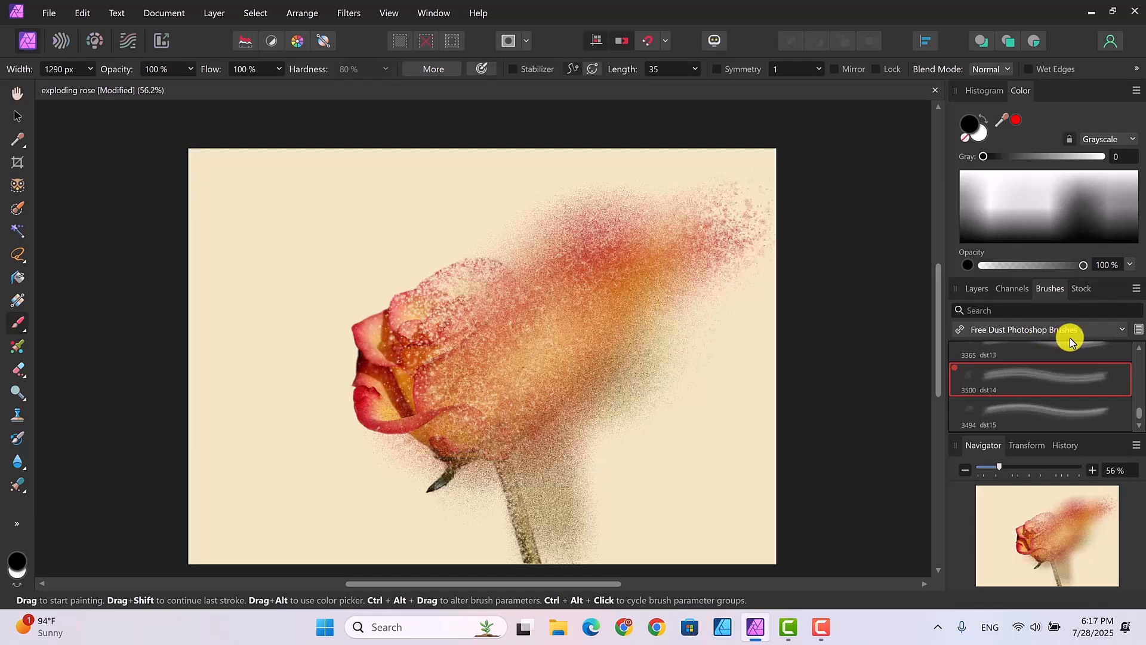
Step: Compare the image with the yellow rose.png and Pixel layers' masks switched off and on again, and clear the selection
{"action": "left_click", "coordinate": [975, 289]}
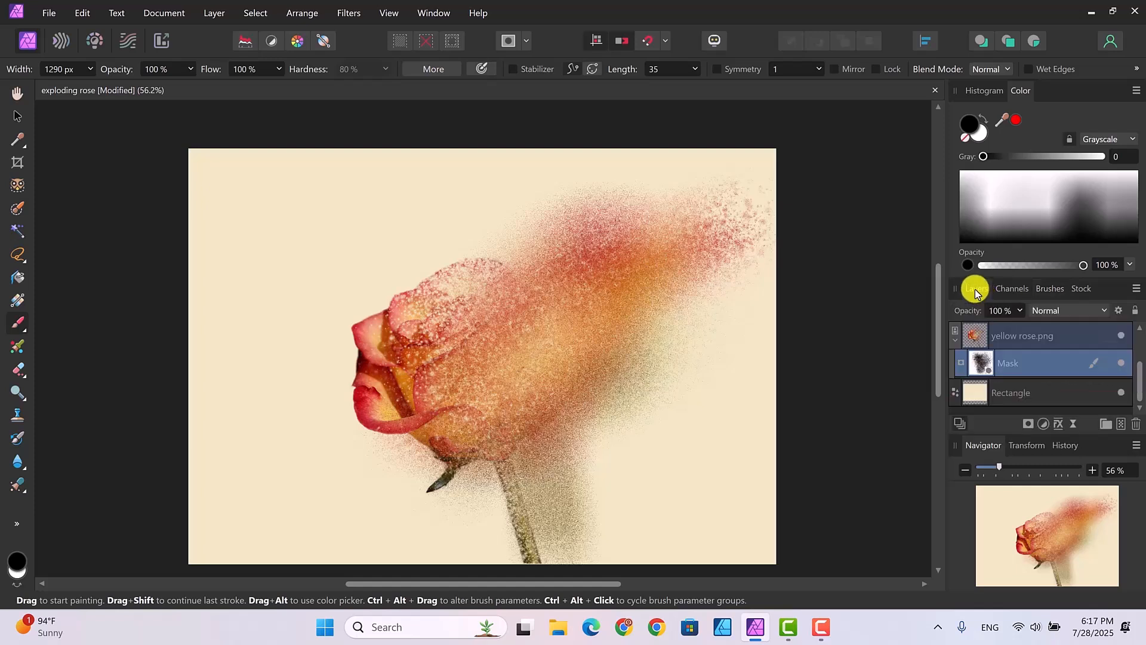
{"action": "left_click", "coordinate": [16, 116]}
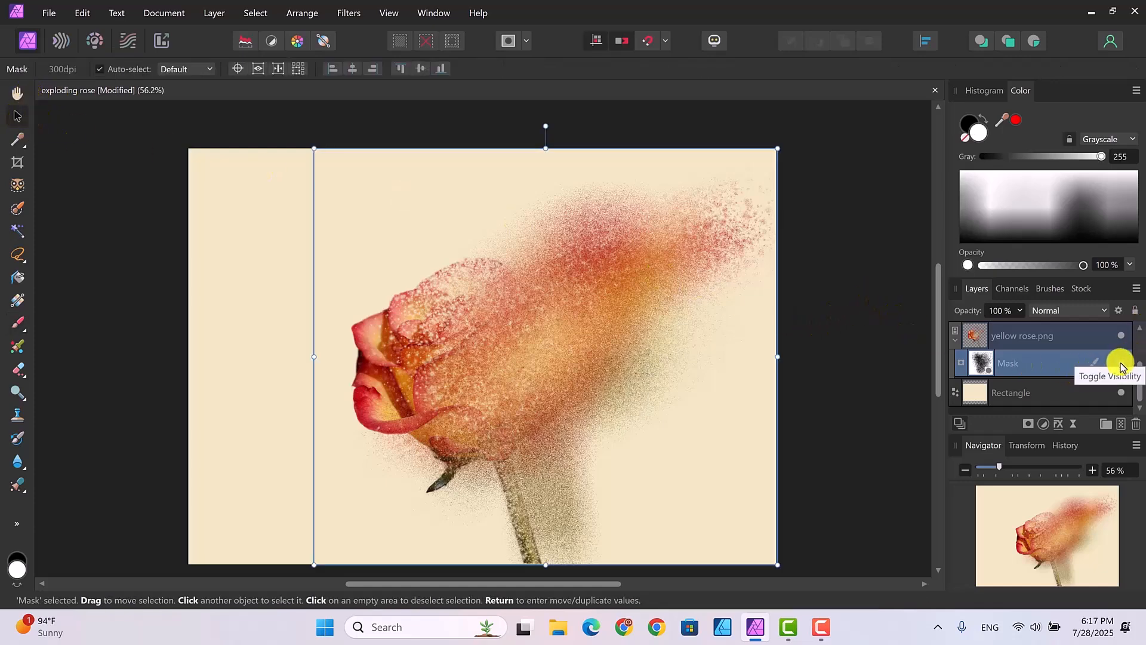
{"action": "left_click", "coordinate": [1121, 366]}
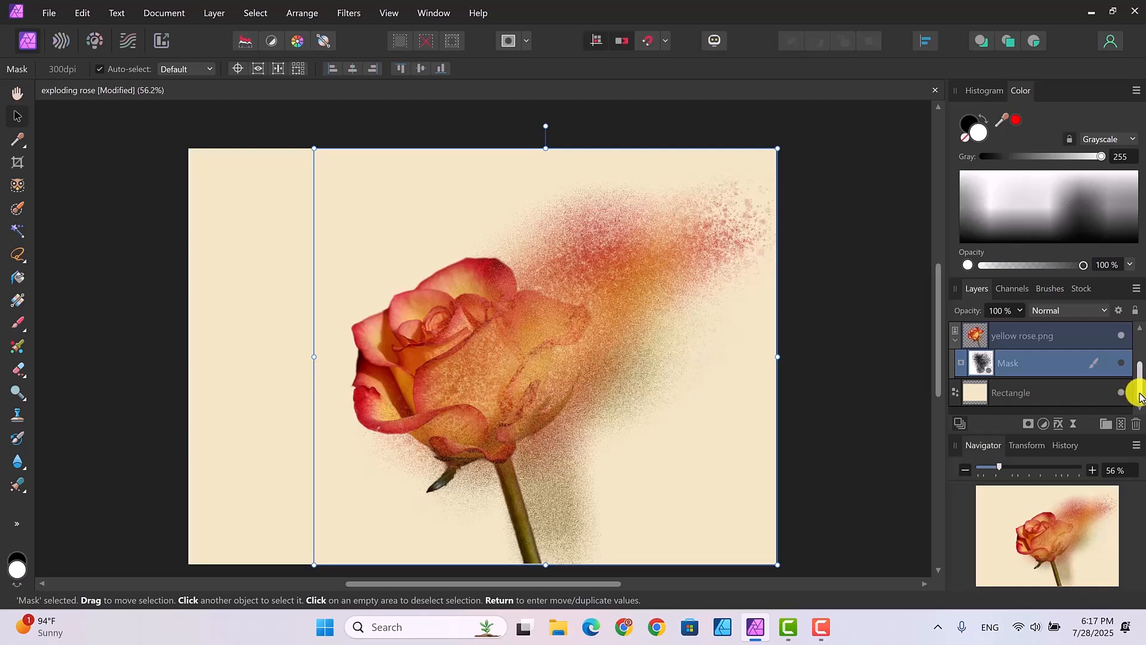
{"action": "scroll", "coordinate": [1137, 362], "scroll_direction": "up", "scroll_amount": 2}
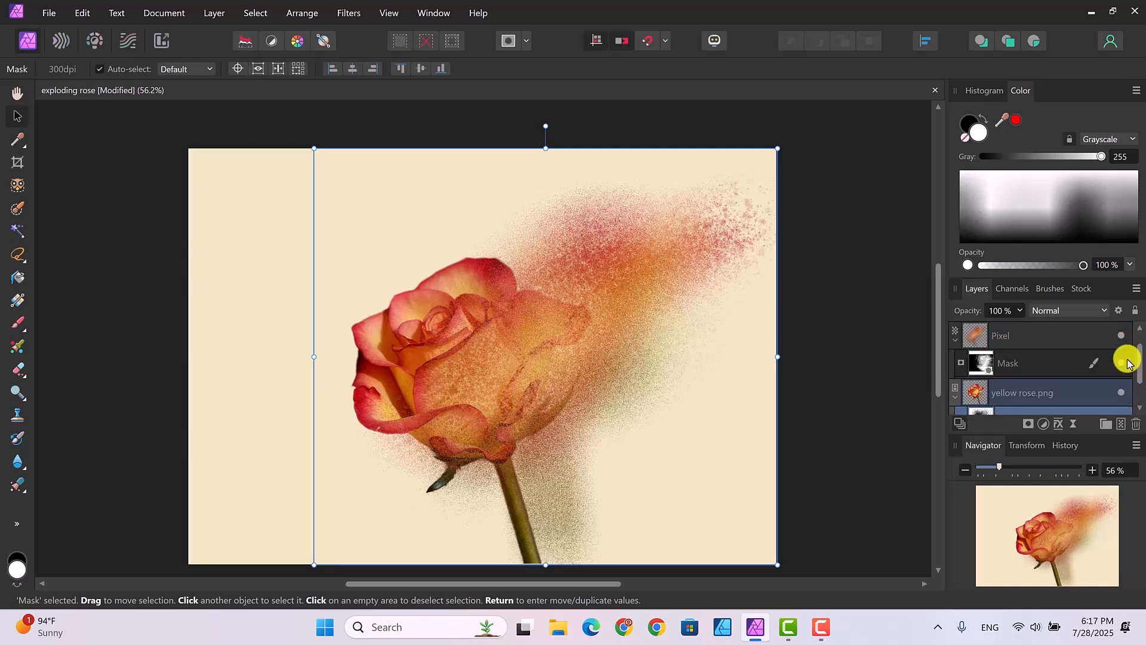
{"action": "left_click", "coordinate": [1119, 363]}
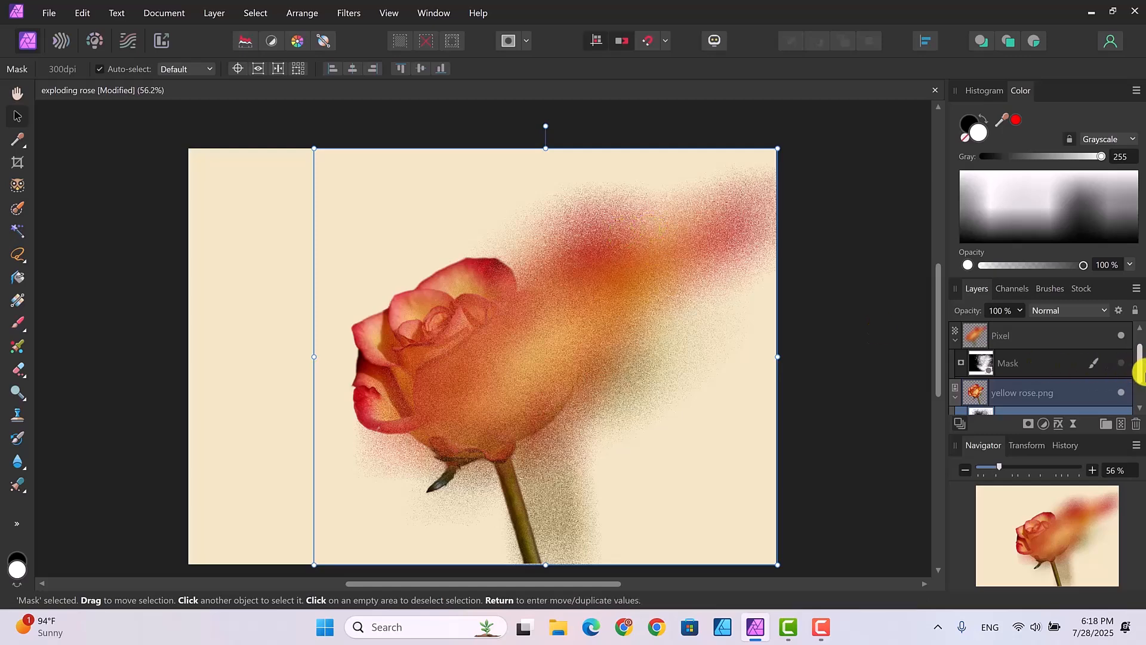
{"action": "left_click", "coordinate": [1119, 365]}
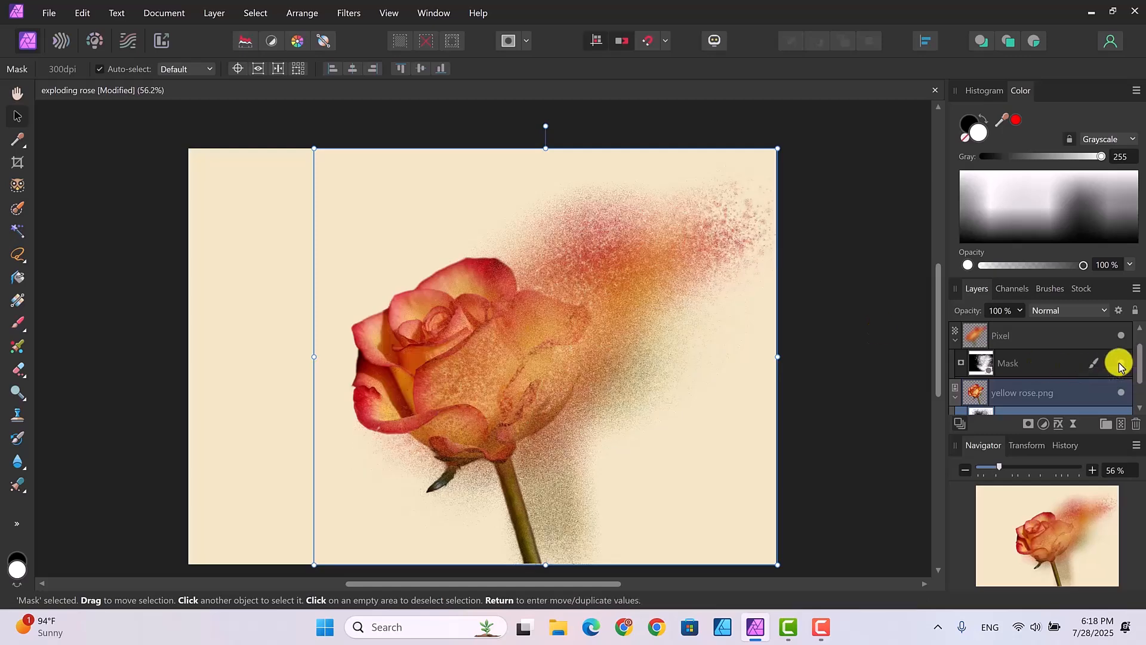
{"action": "scroll", "coordinate": [1140, 373], "scroll_direction": "down", "scroll_amount": 1}
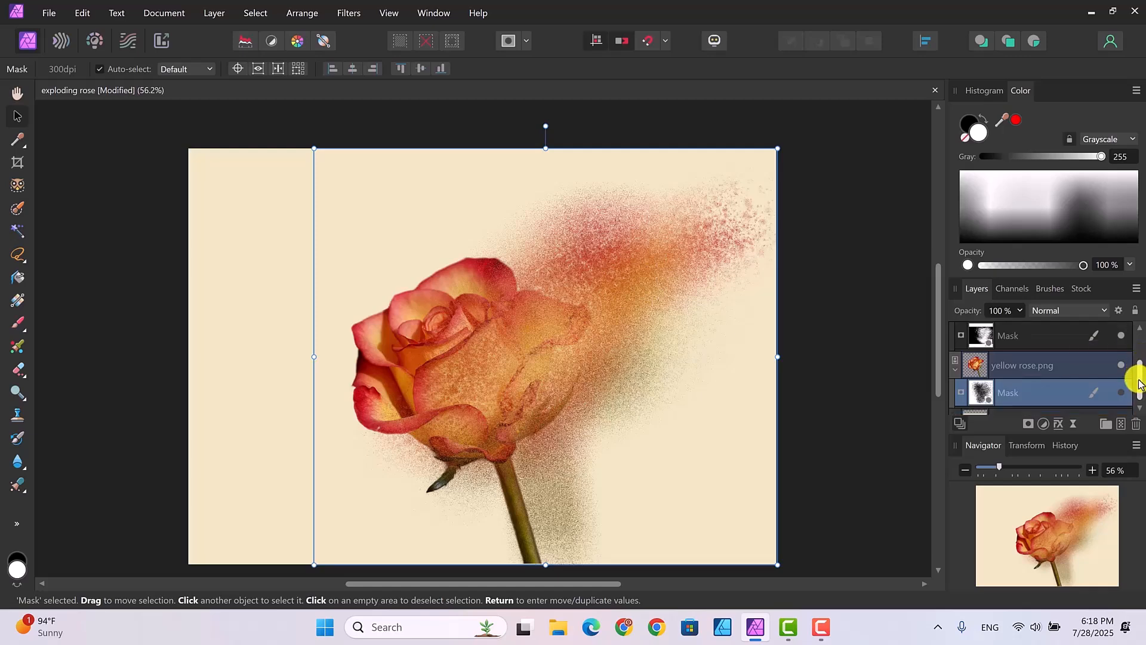
{"action": "left_click", "coordinate": [1121, 393]}
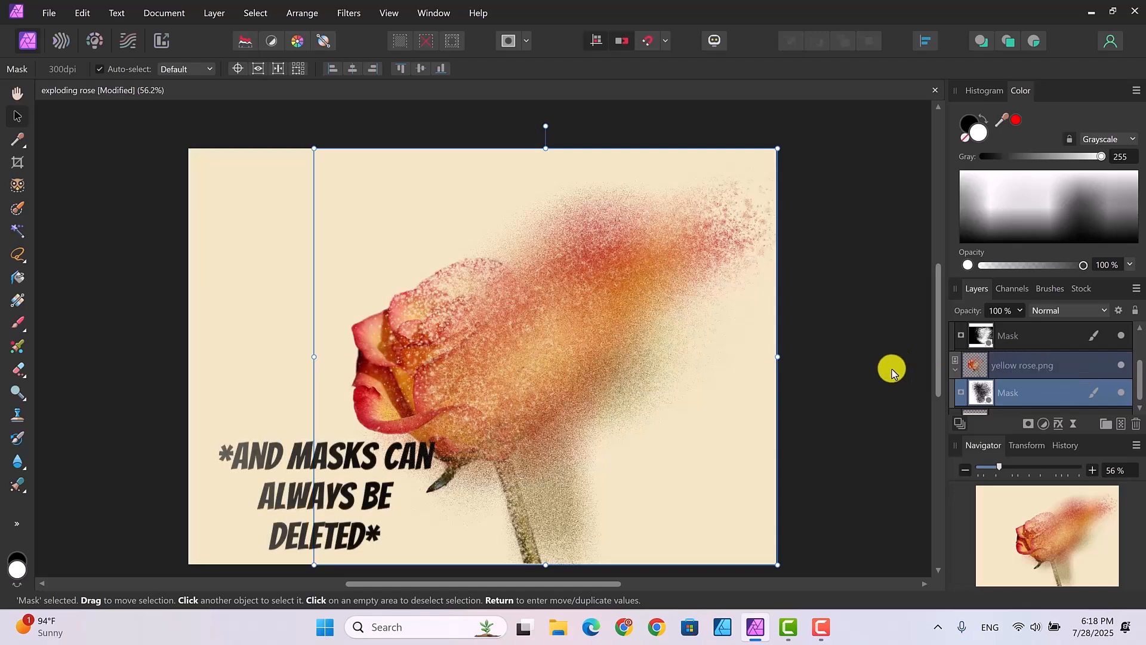
{"action": "left_click", "coordinate": [863, 341]}
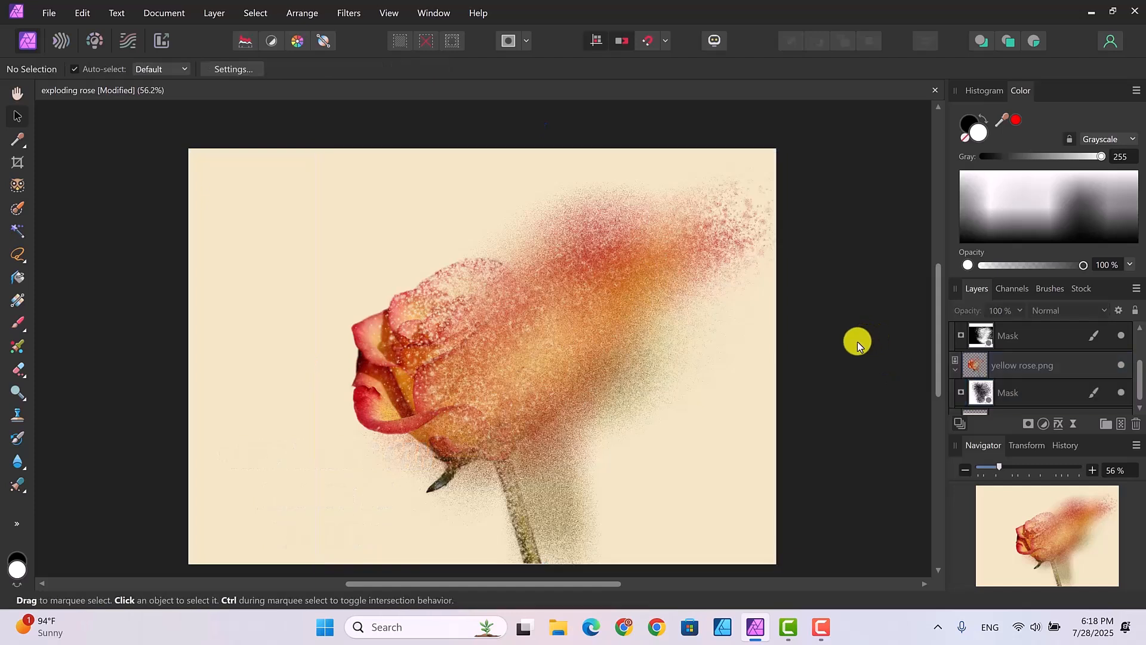